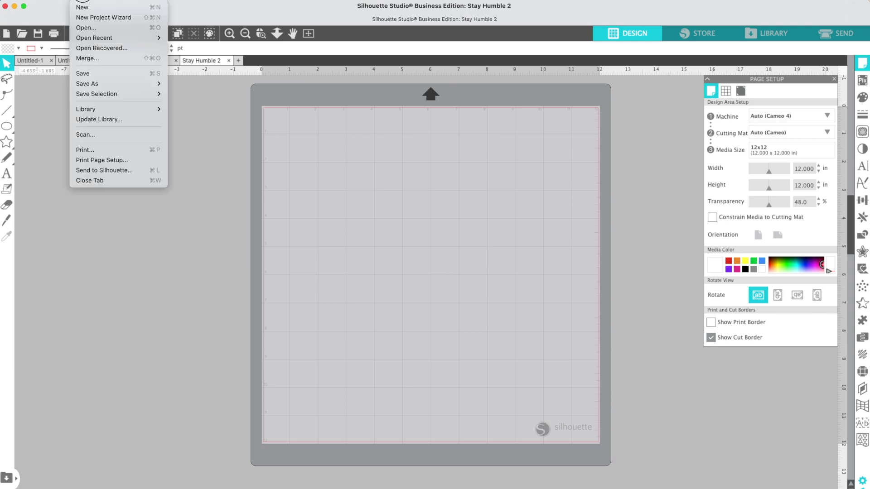
Search this Mac for "stay humble" and open the image Stay Humble 2.png.
click(86, 28)
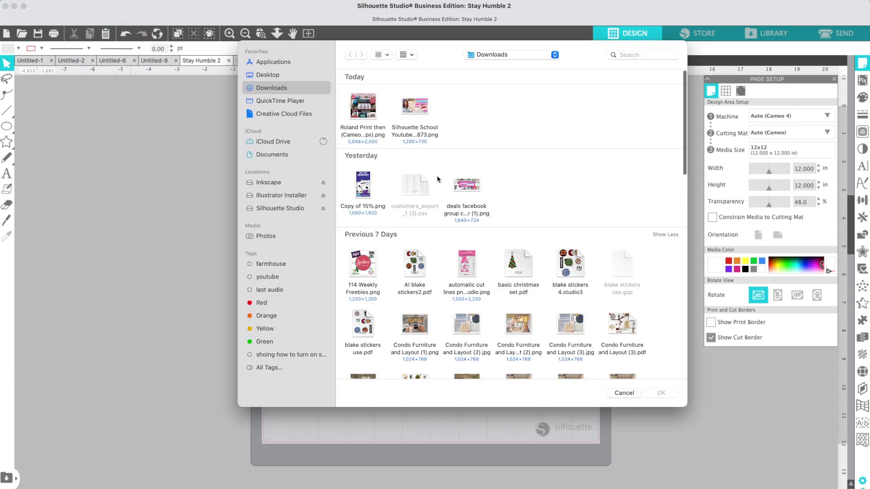
click(633, 55)
text(h)
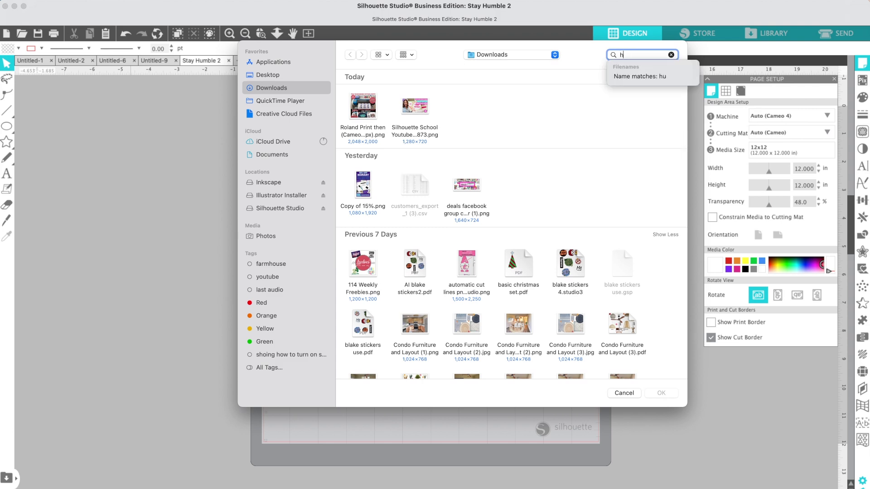
text(umble)
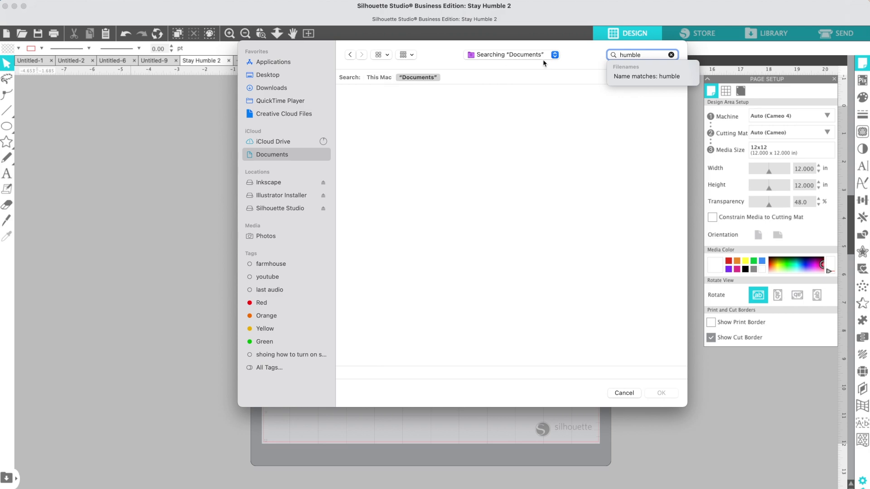
click(277, 88)
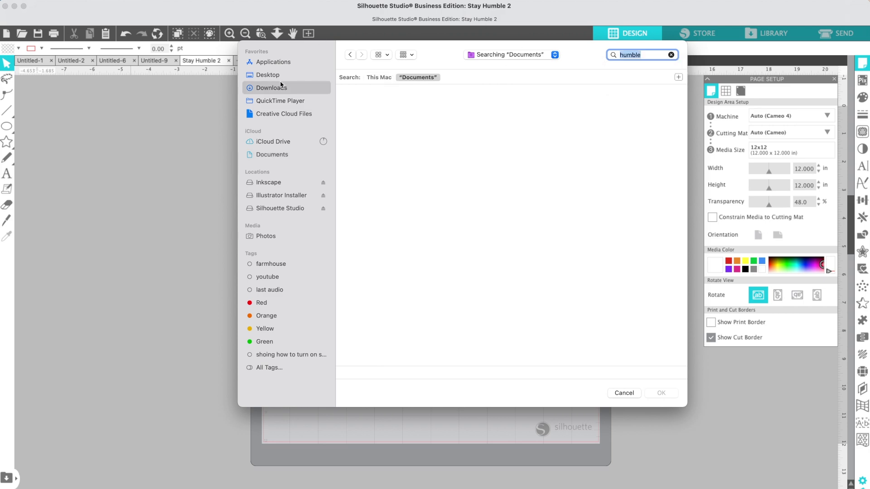
text(sta)
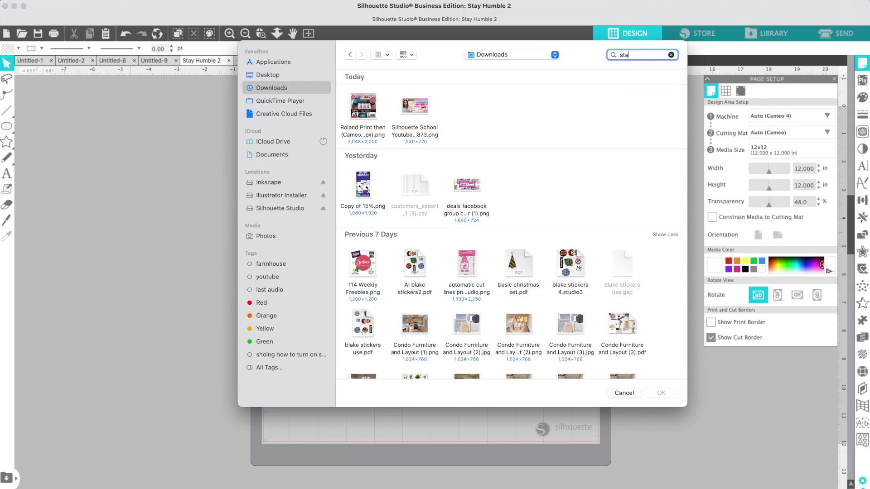
text(y humble)
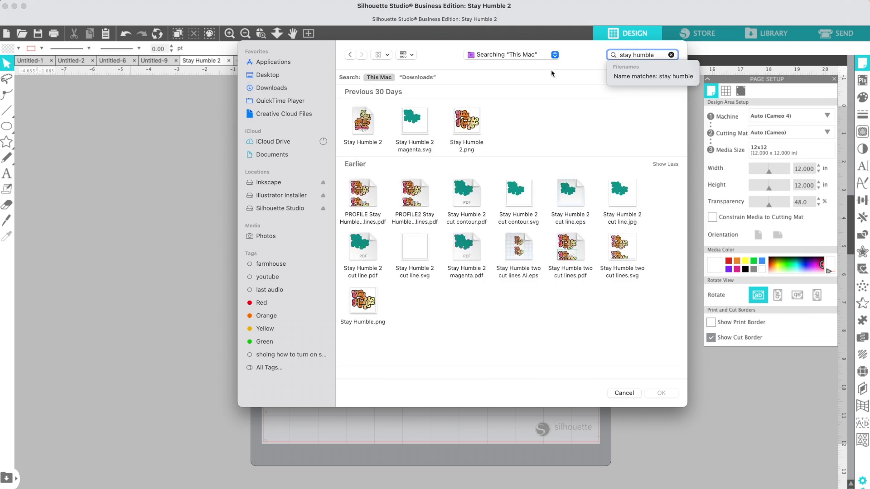
click(468, 118)
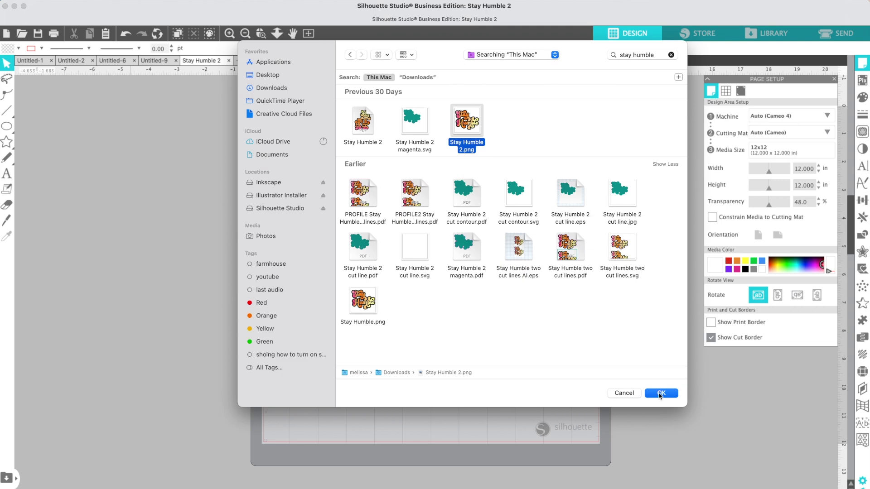
click(661, 393)
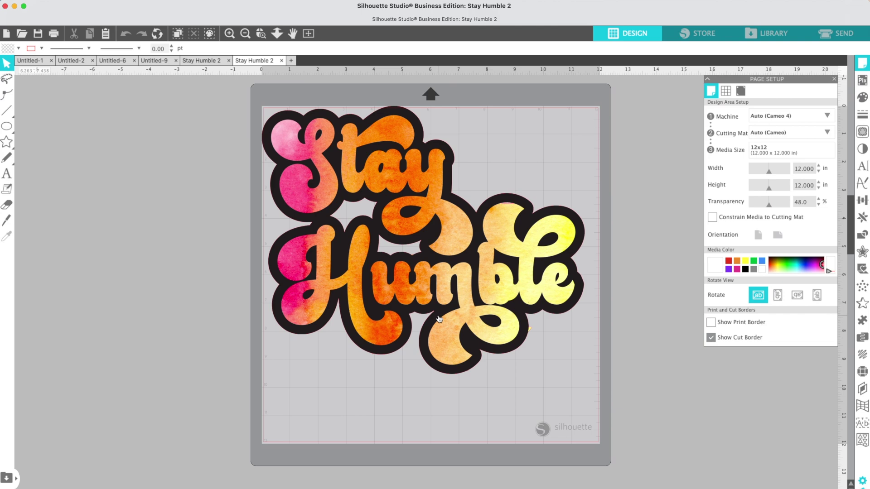
Move the Stay Humble artwork to about X 0.296, Y 0.263 in and set its line color to black.
click(425, 292)
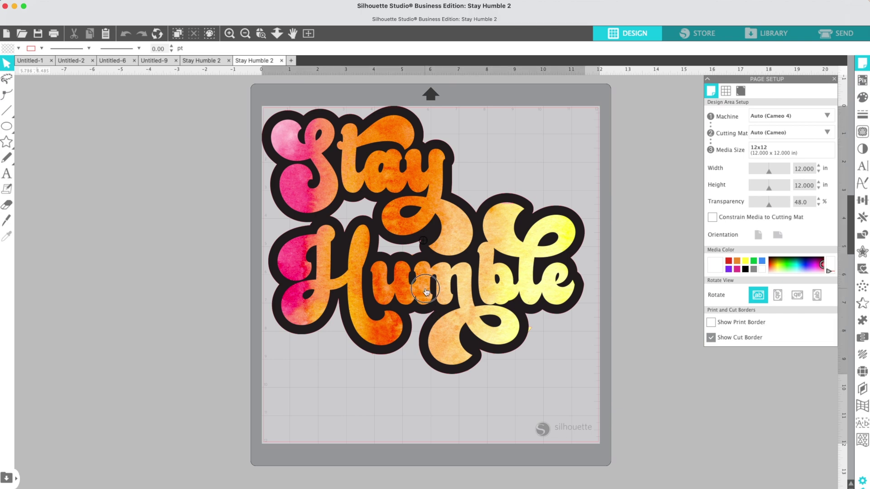
drag(426, 292, 435, 294)
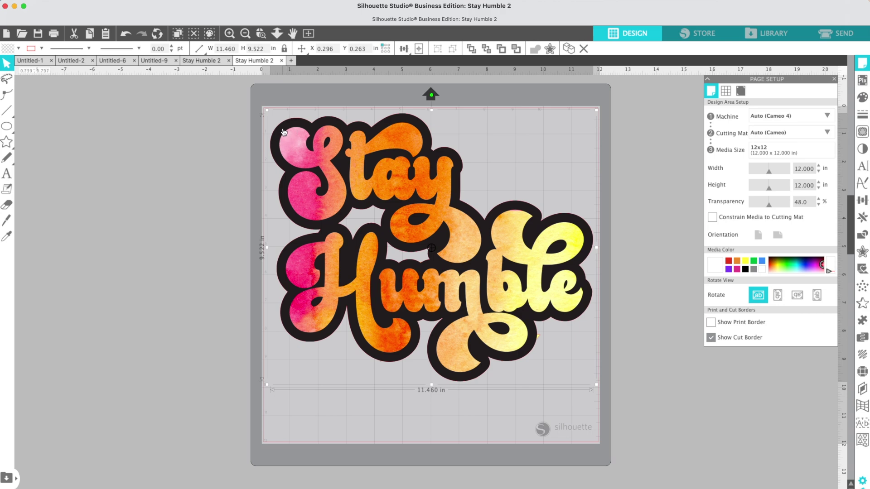
click(42, 50)
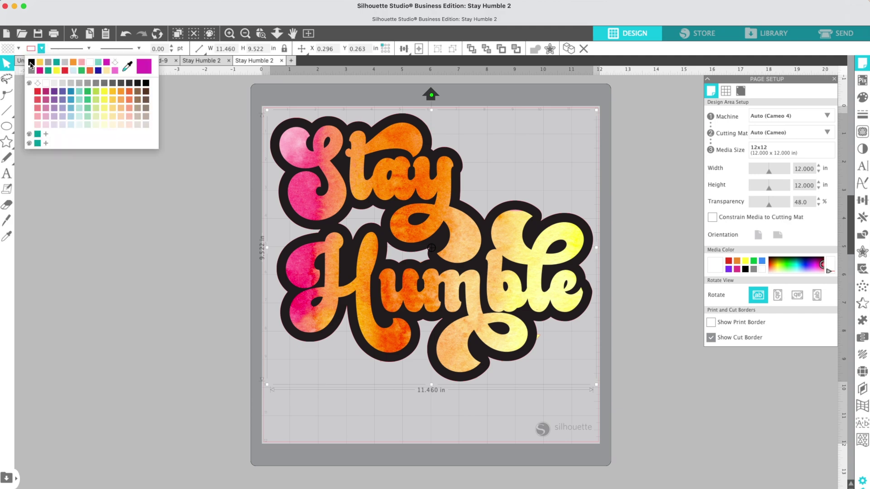
click(31, 63)
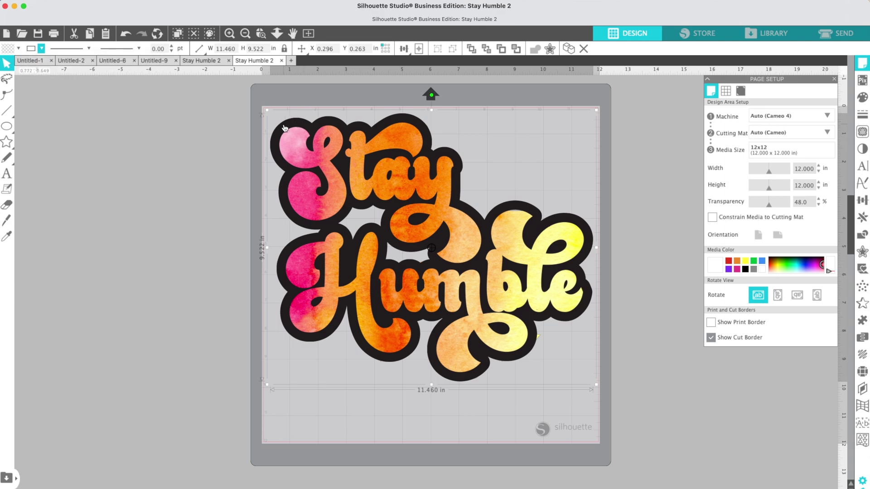
click(221, 148)
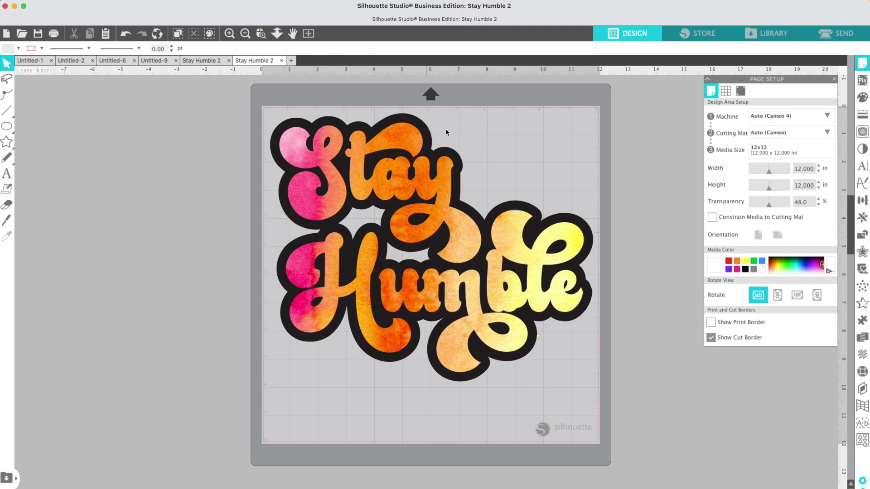
Start an internal offset of the Stay Humble artwork and set the offset's line color to white.
click(861, 252)
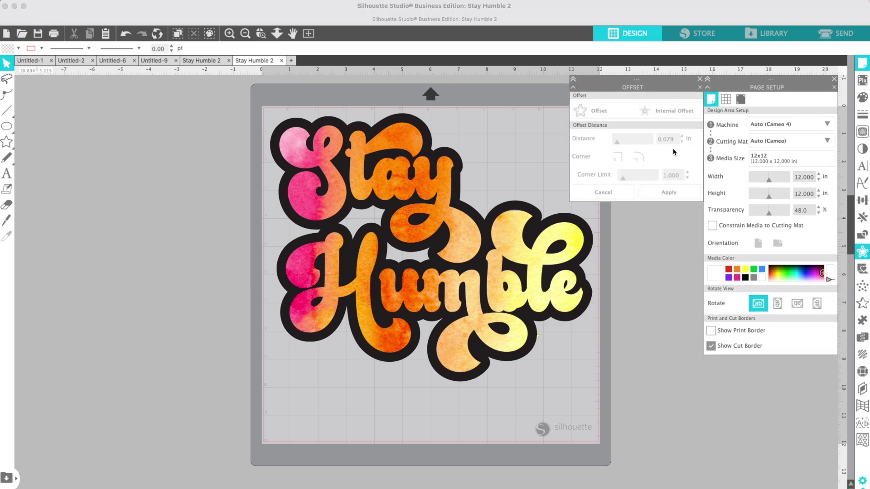
click(432, 165)
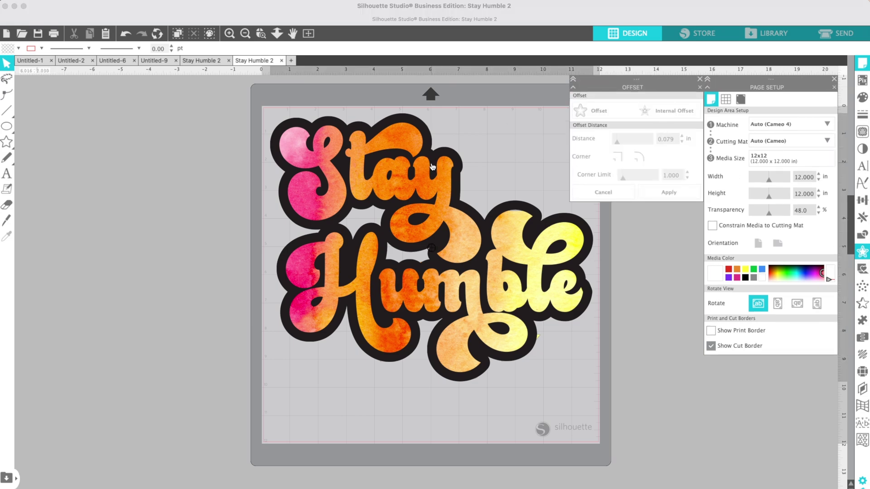
click(674, 119)
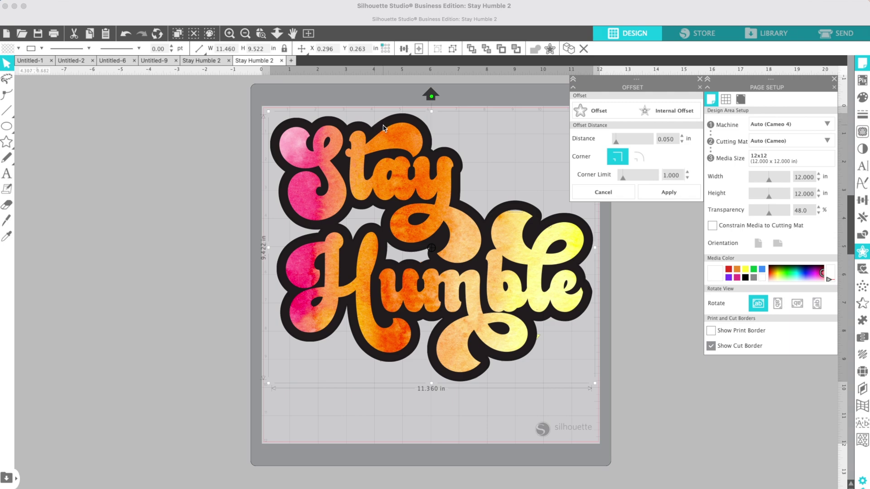
click(41, 48)
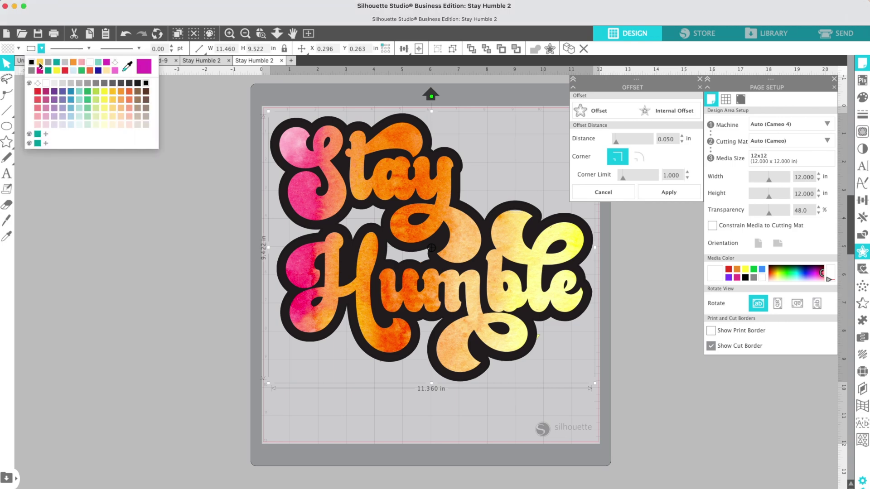
click(88, 64)
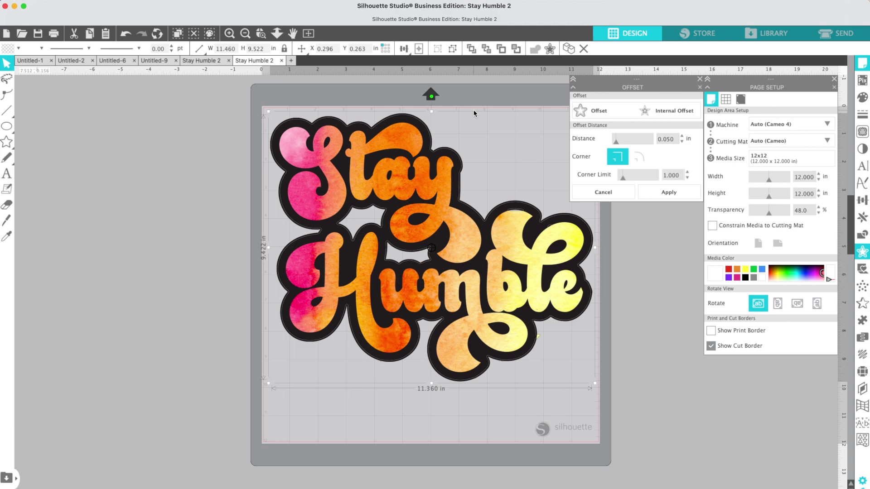
Set the internal offset distance to 0.070 in and apply it.
click(667, 138)
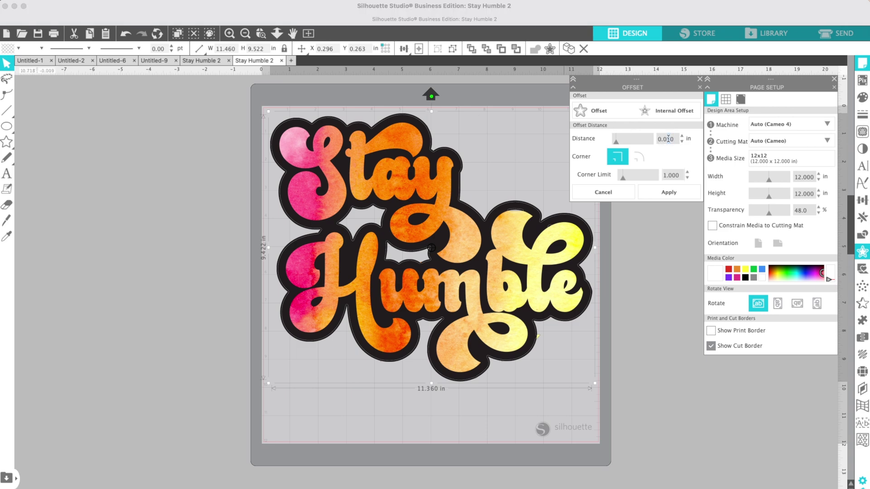
click(667, 197)
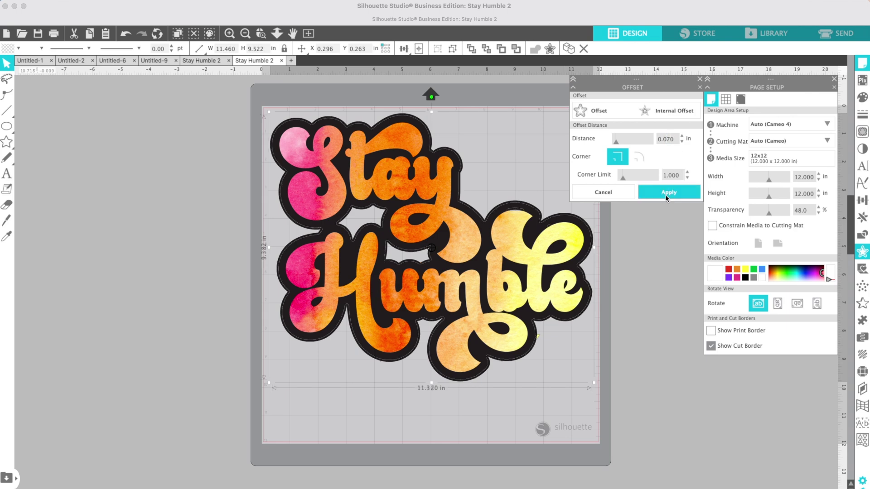
click(637, 244)
Examine the black outer line and the white inset line up close around the word Stay.
click(229, 34)
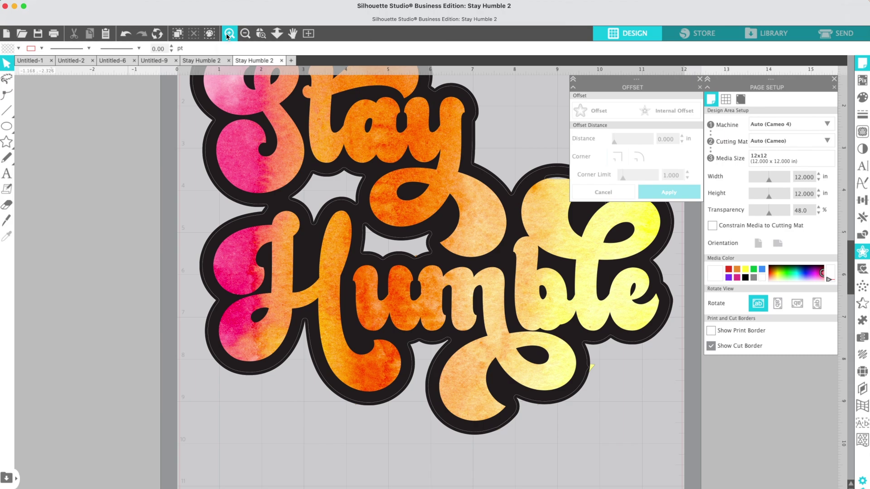
click(229, 33)
scroll(183, 159, up, 7)
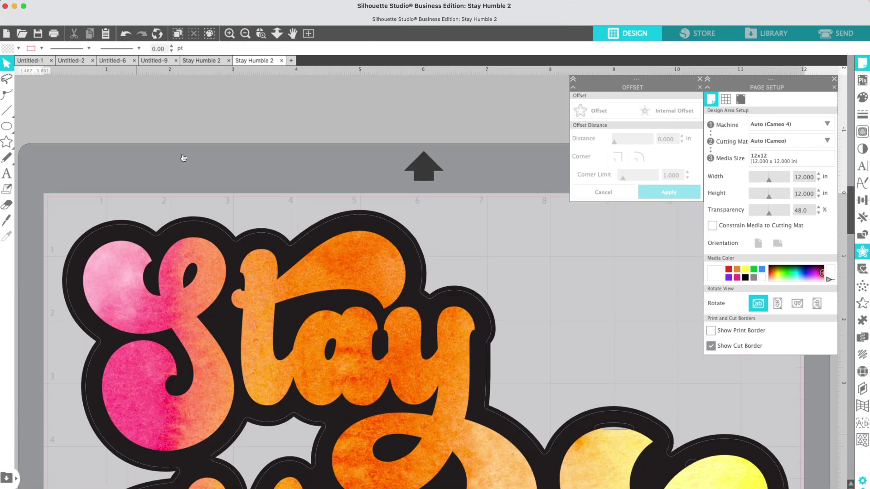
click(131, 230)
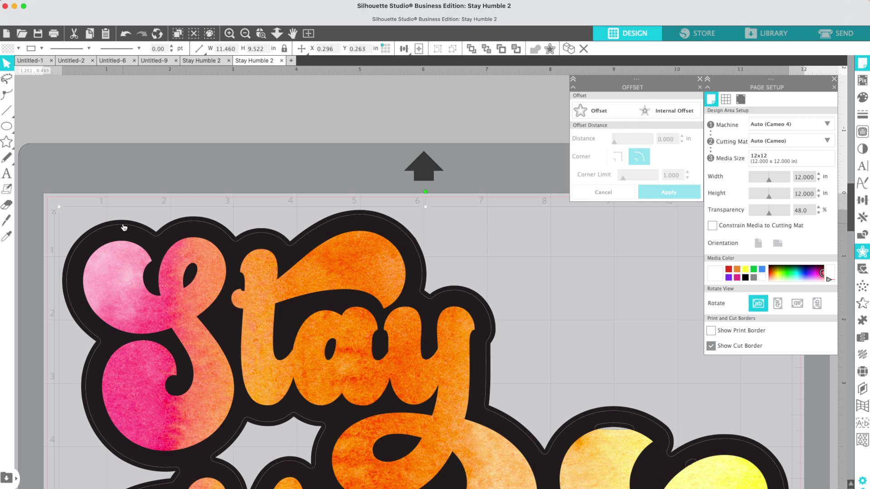
click(135, 184)
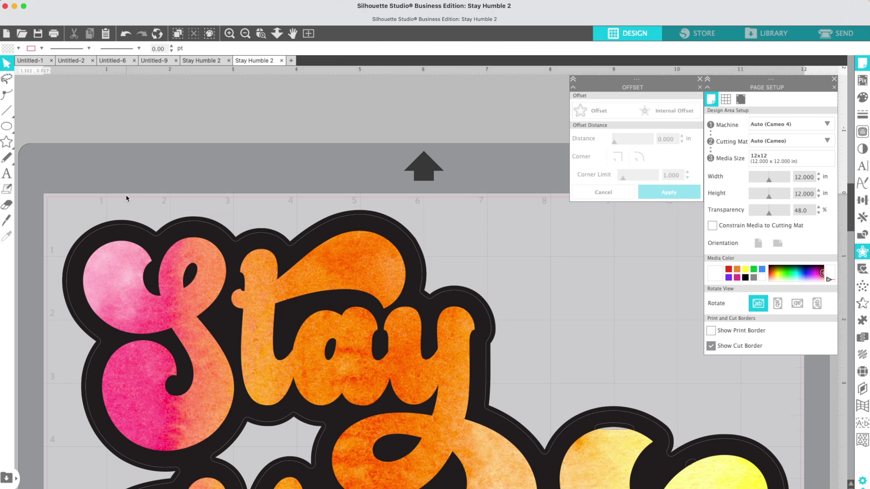
click(105, 231)
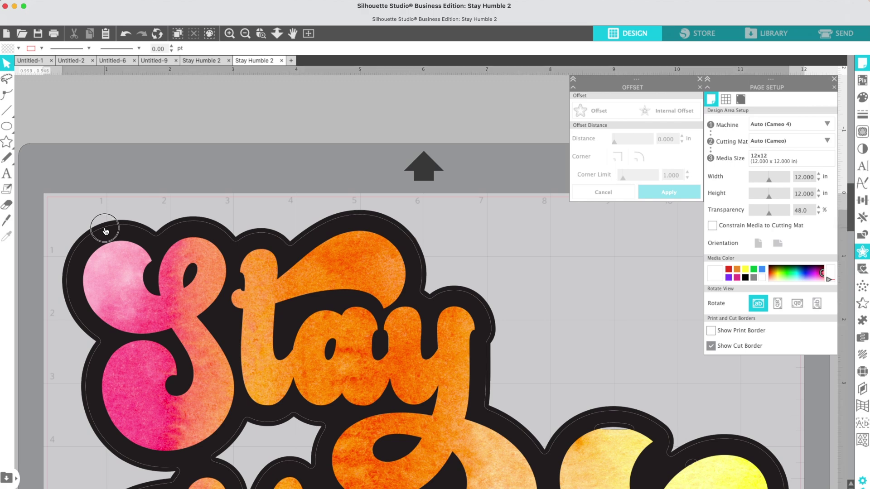
click(107, 230)
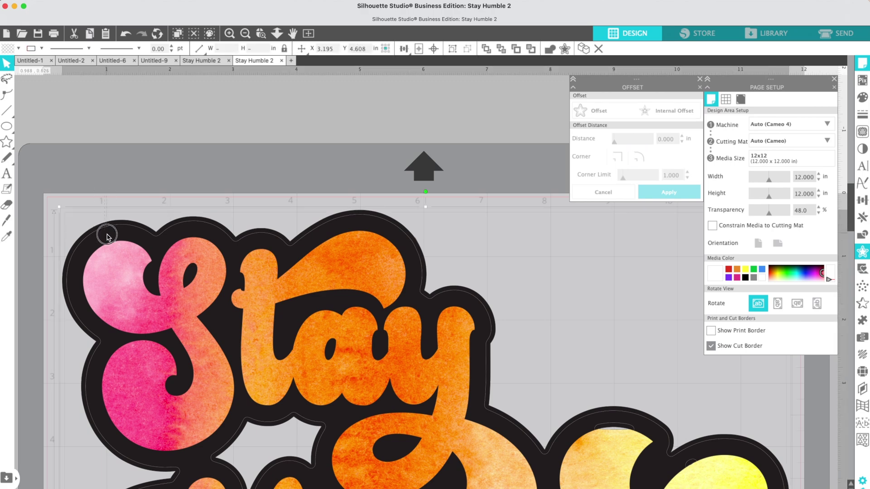
click(111, 176)
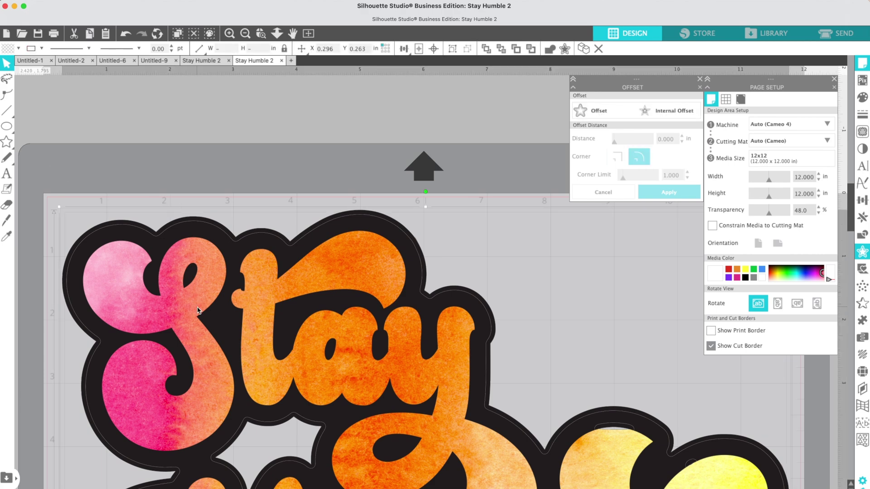
Set the line thickness of the white inset line to 0.25 pt.
click(128, 313)
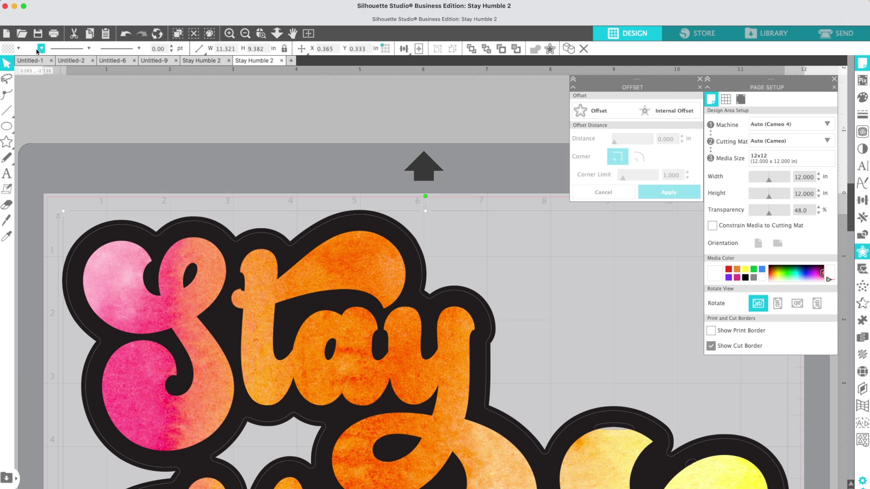
click(160, 49)
text(25)
key(Delete)
click(109, 195)
click(102, 232)
Scale the artwork together with its inset line down to about 9.014 in wide.
click(244, 35)
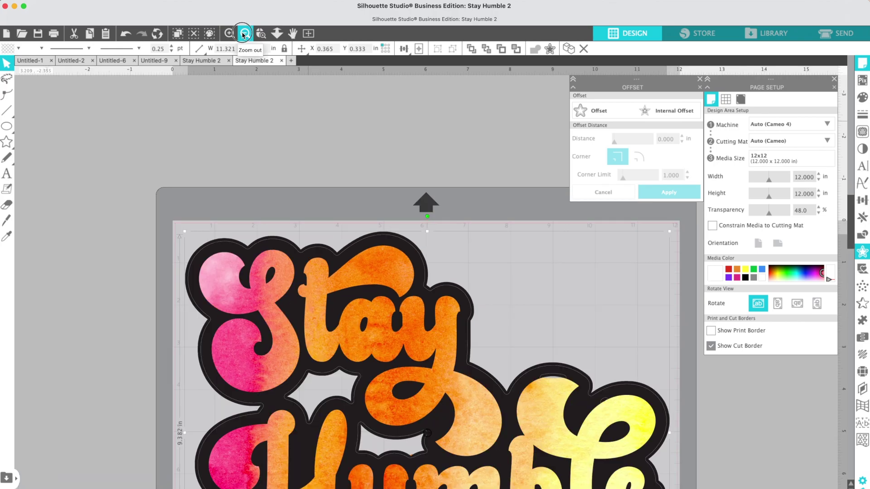
click(244, 33)
click(245, 33)
click(244, 33)
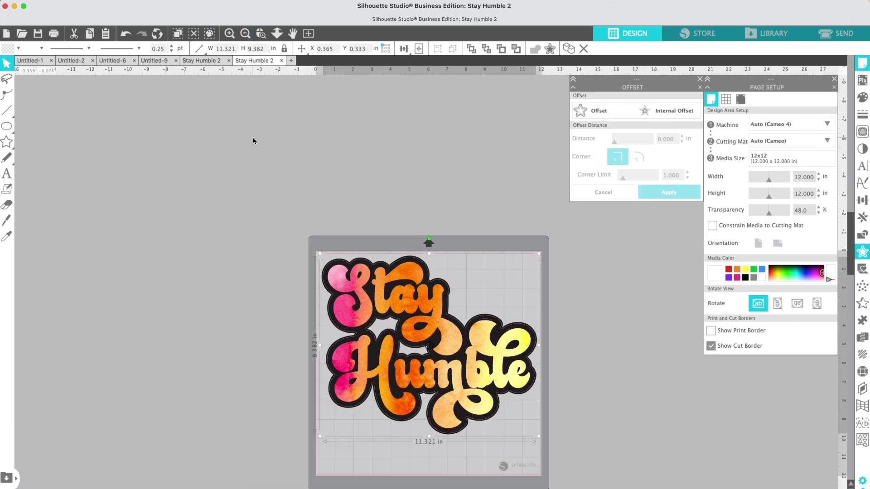
click(261, 163)
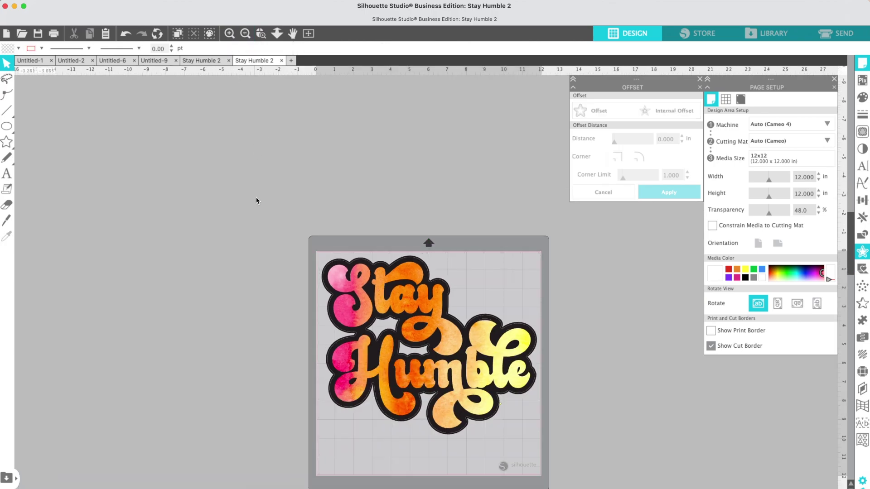
drag(275, 220, 581, 465)
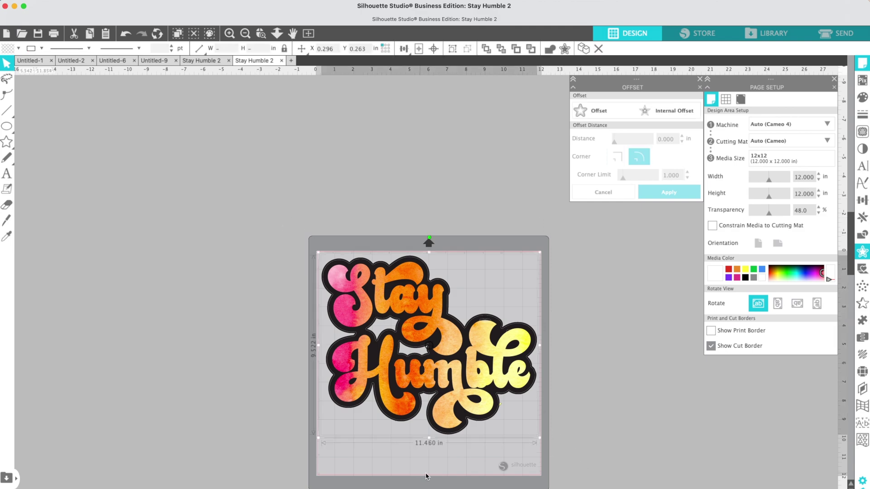
drag(539, 436, 492, 406)
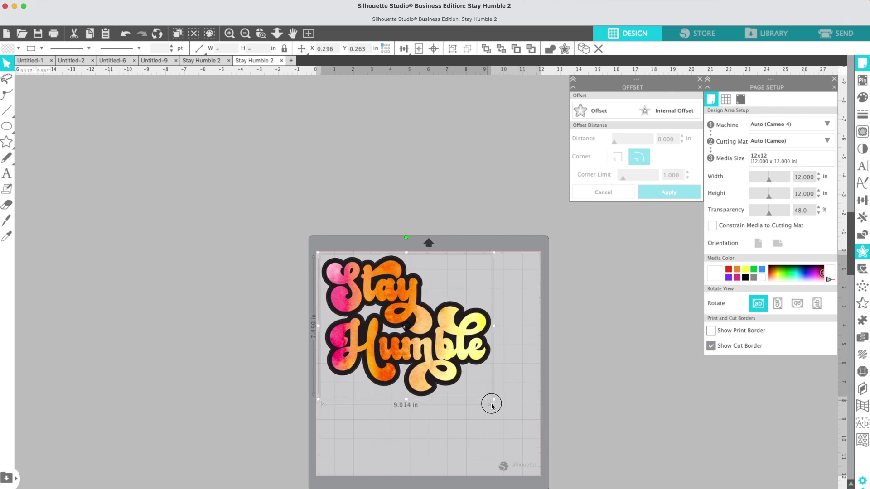
click(300, 406)
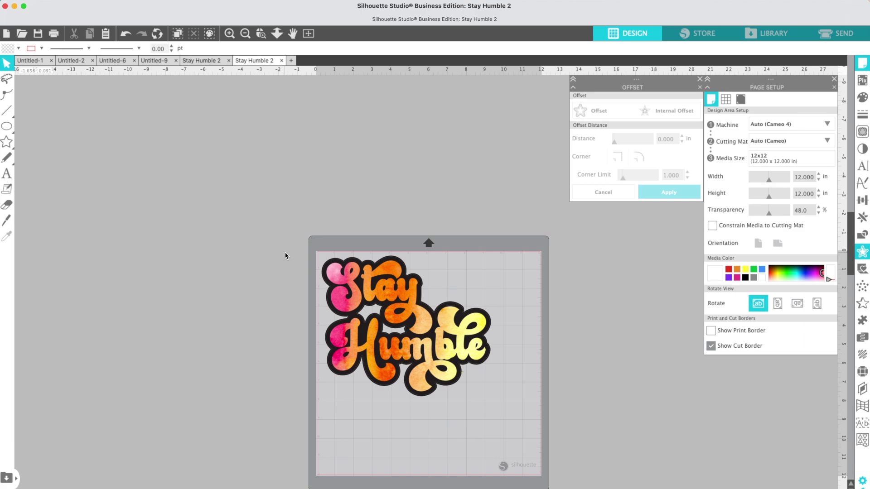
Save the design to the hard drive's Downloads folder in Portable Document Format as "Stay Humble 2 with bleed".
click(78, 1)
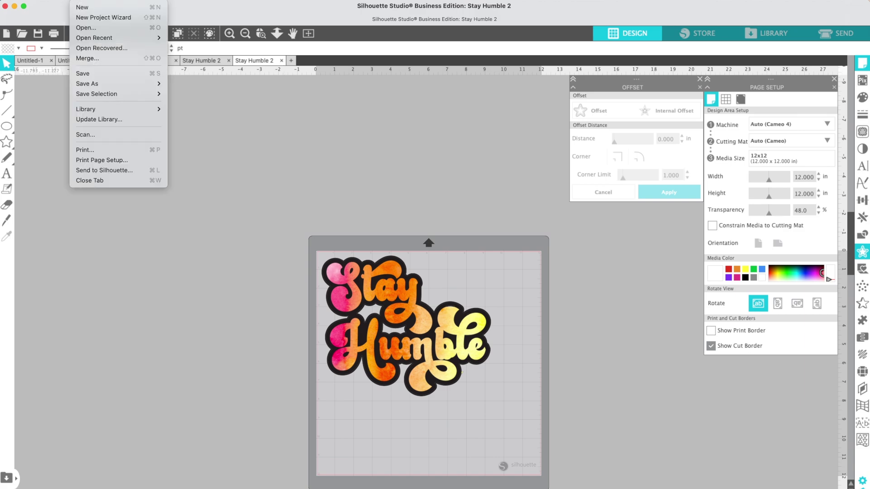
mouse_move(93, 92)
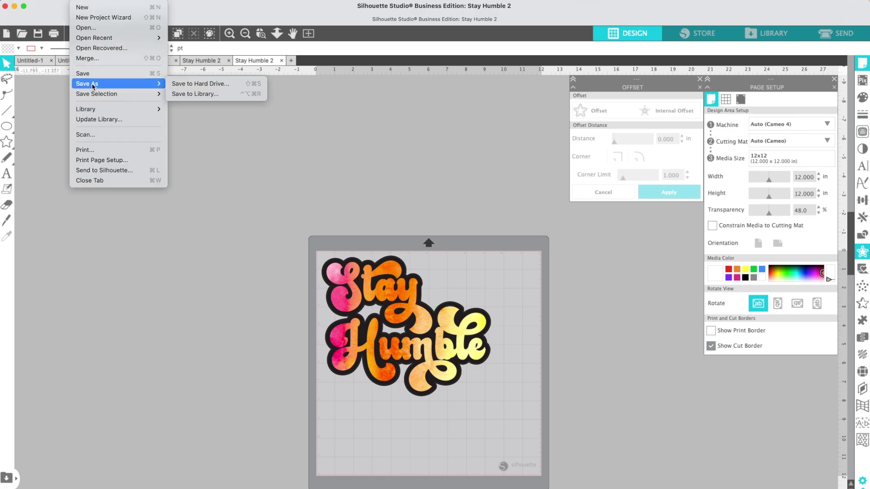
click(194, 86)
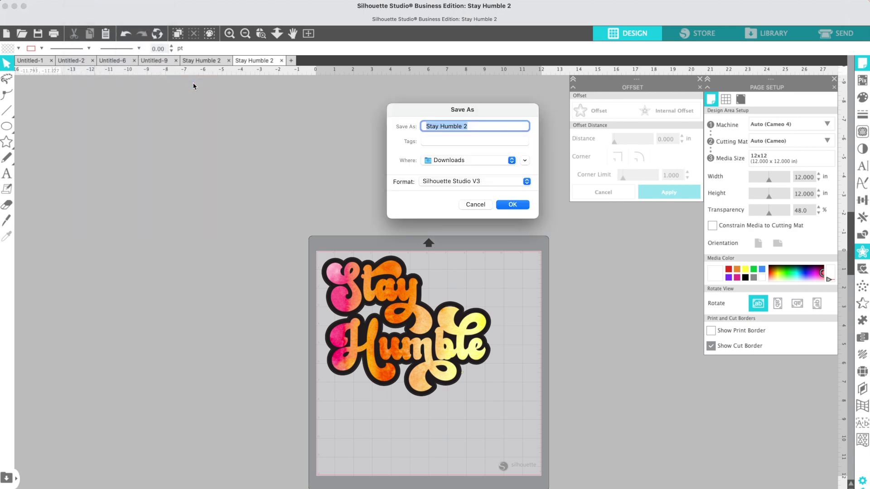
click(443, 185)
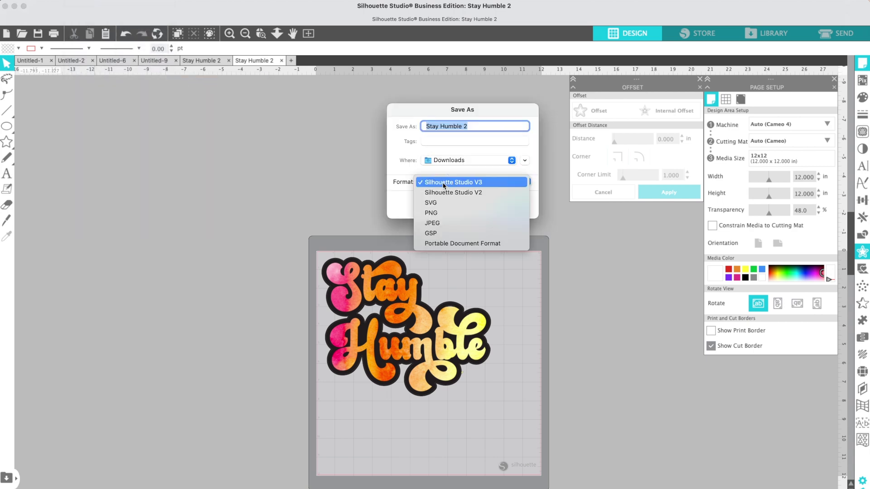
click(439, 243)
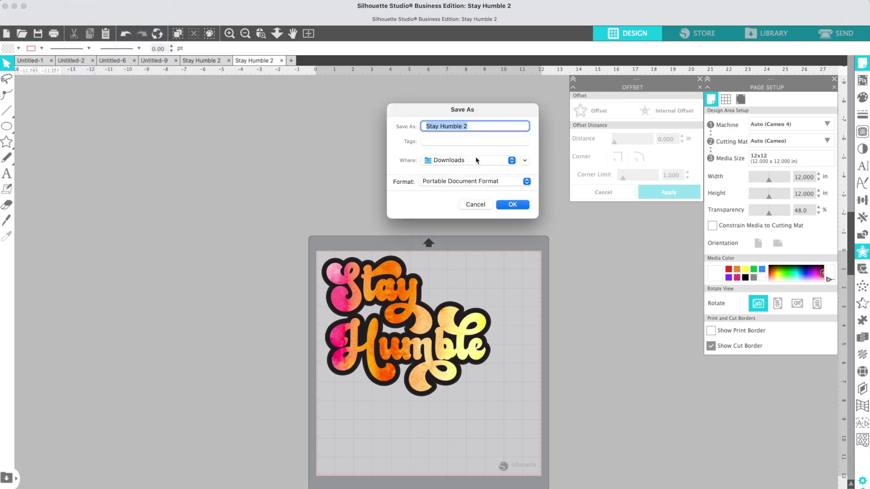
click(469, 126)
text(w/)
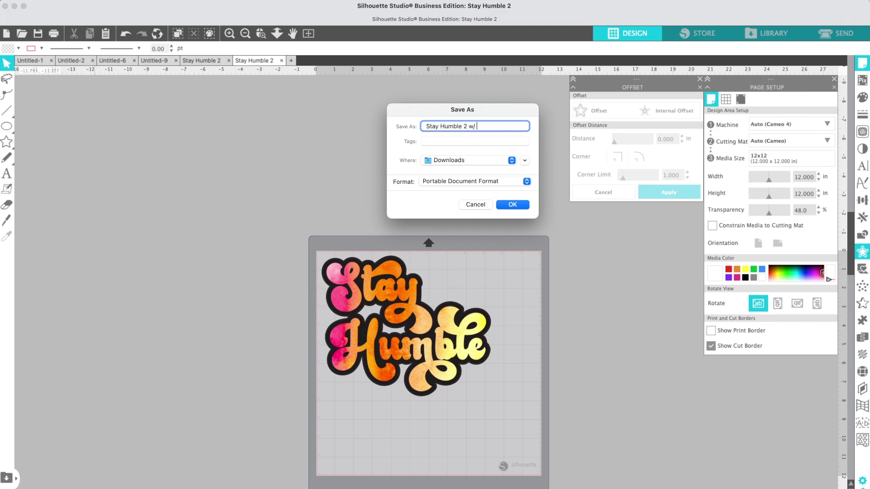
key(BackSpace)
text(ith bleed)
click(511, 205)
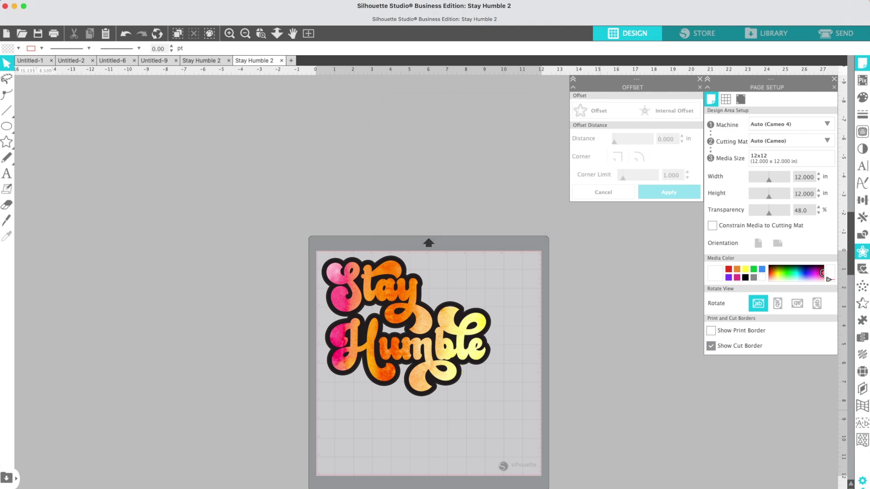
Switch to Adobe Illustrator and open "Stay Humble 2 with bleed.pdf" from the Downloads folder.
key(super+Tab)
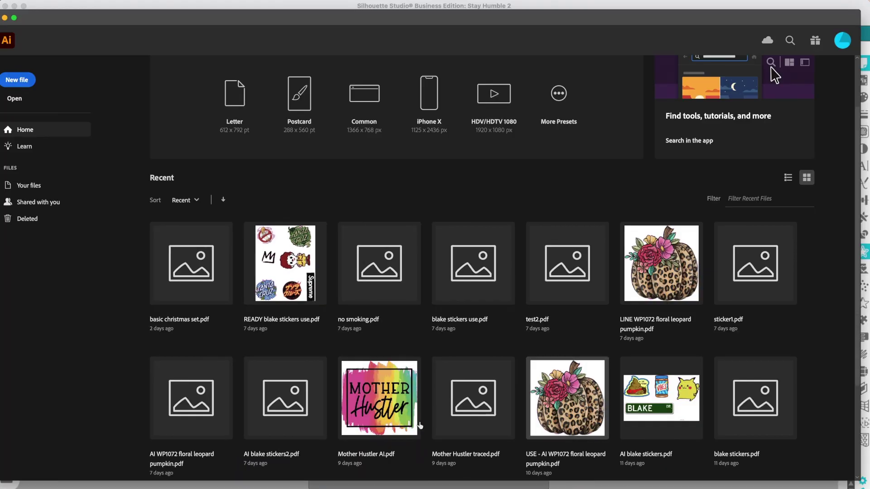
click(15, 98)
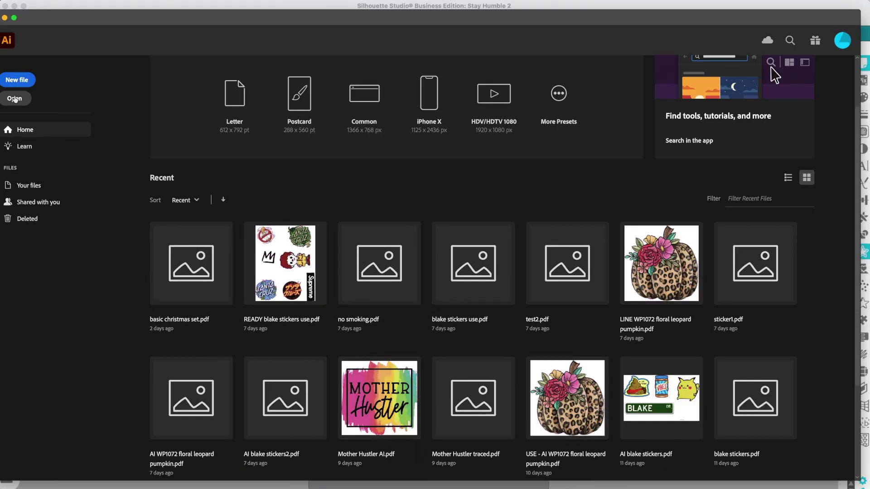
click(318, 128)
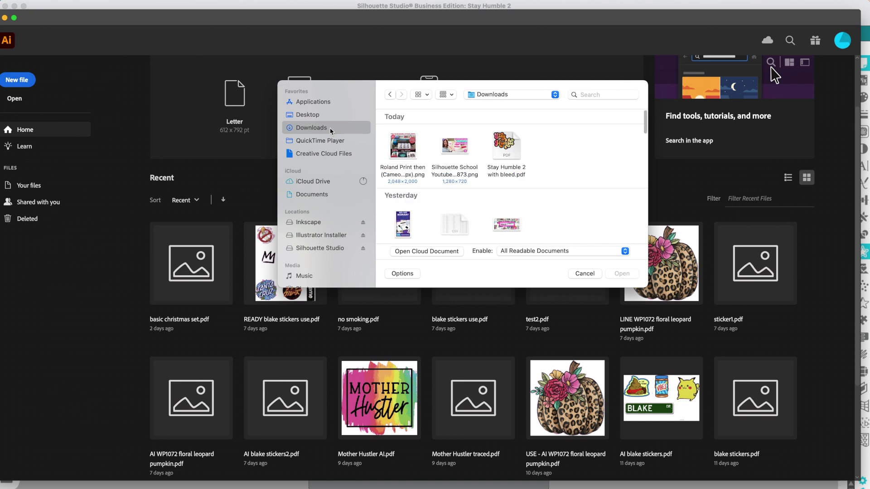
click(508, 154)
key(Return)
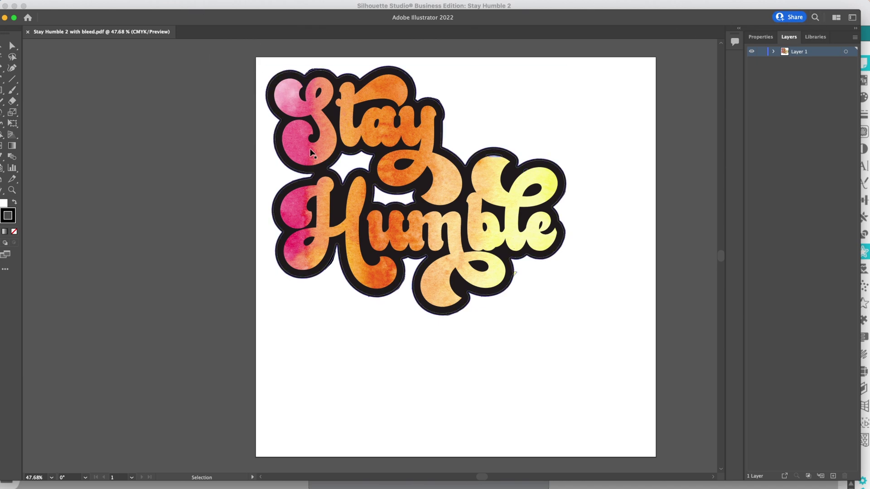
Apply the magenta swatch from the Roland VersaWorks library to the stroke of the inset line around the Stay Humble artwork.
click(274, 82)
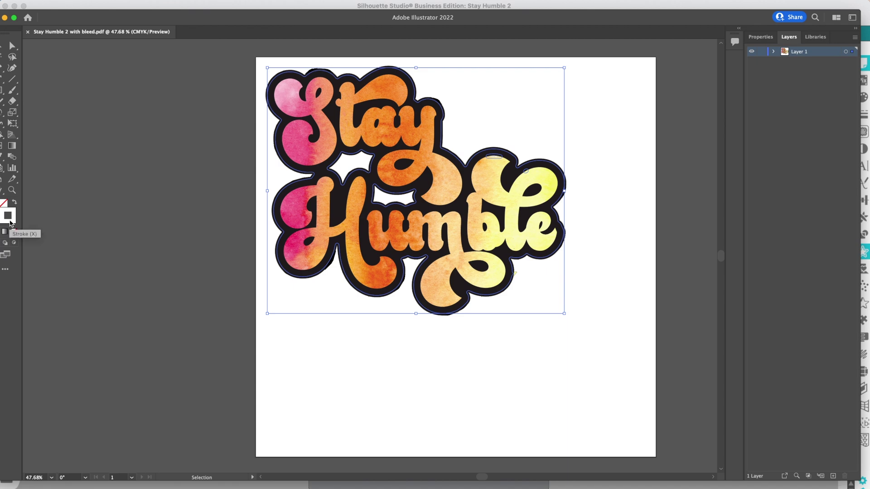
click(229, 1)
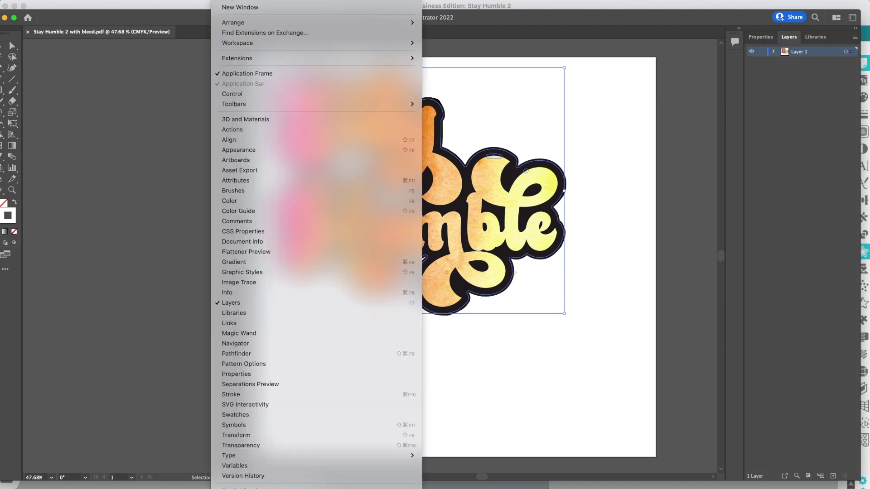
scroll(273, 327, down, 2)
mouse_move(272, 488)
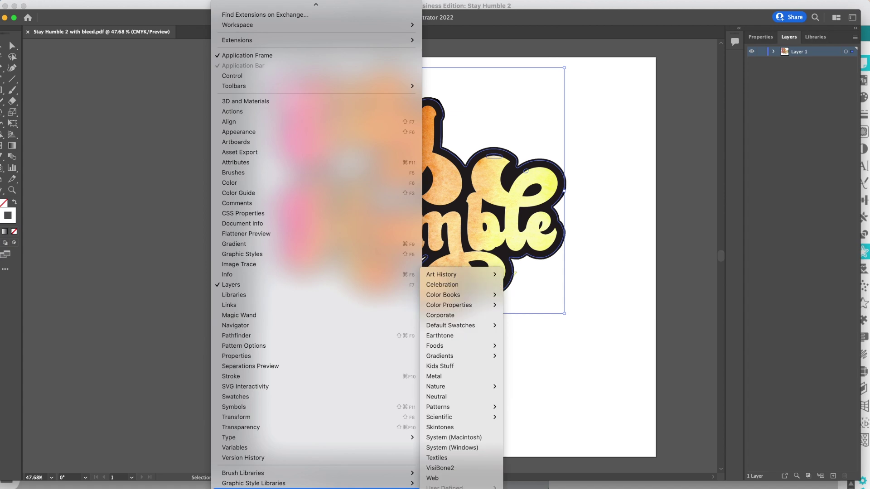
click(530, 483)
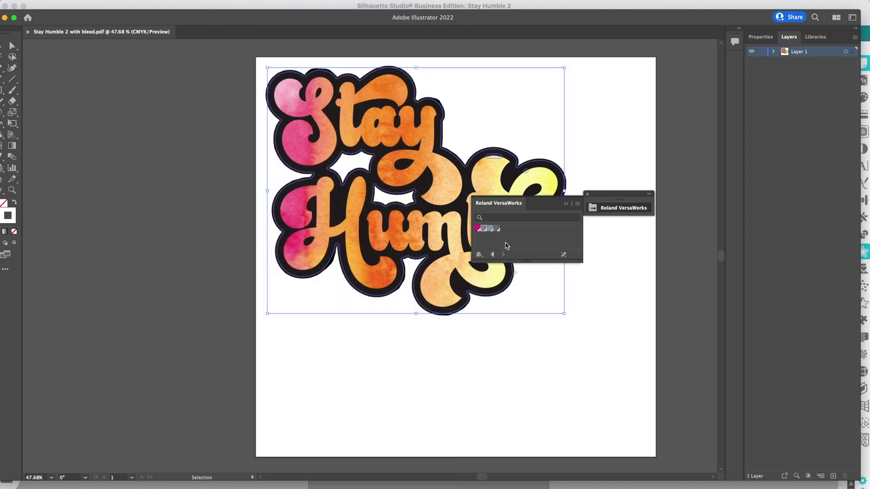
click(477, 229)
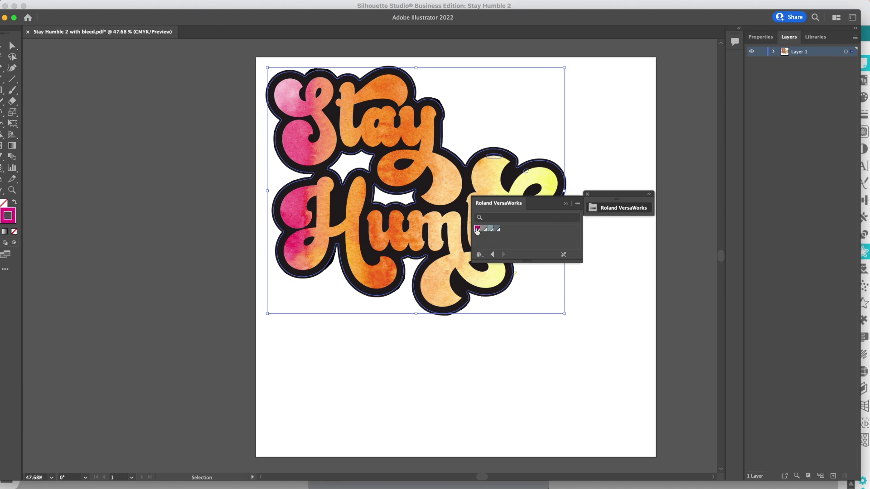
click(185, 327)
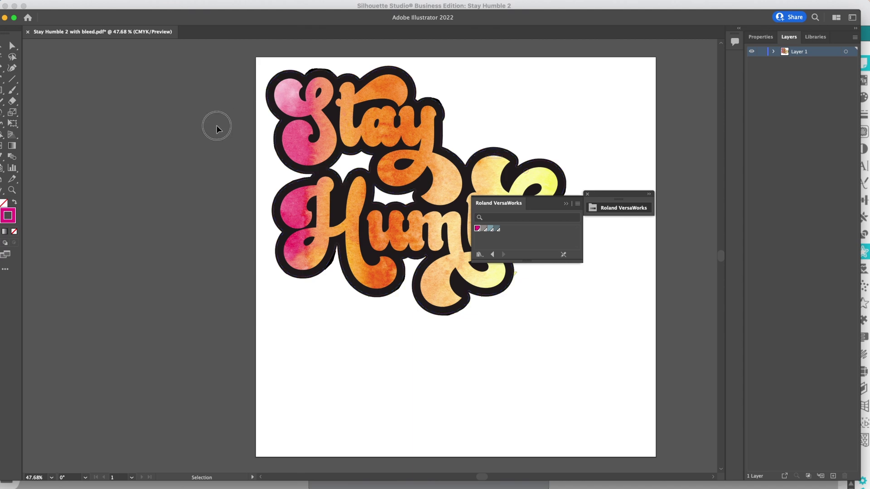
Save a version on the computer as "AI Stay Humble 2 with bleed.pdf" in Adobe PDF format using the Illustrator Default preset.
click(57, 0)
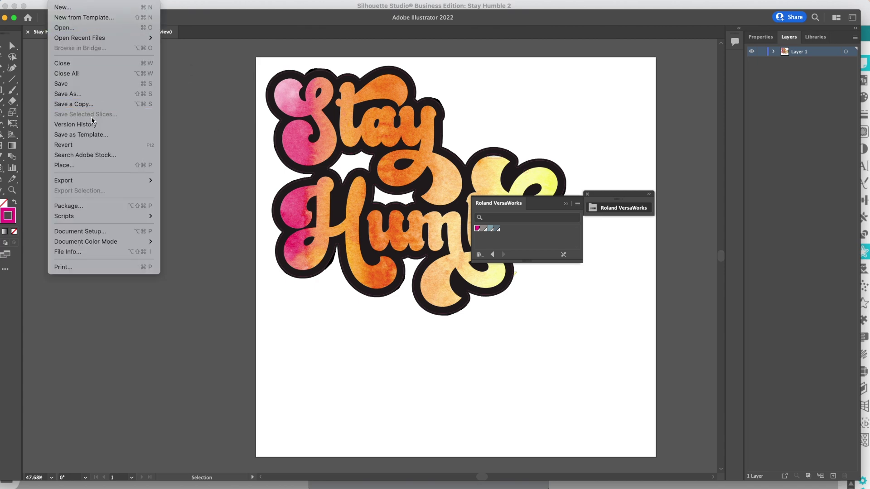
click(74, 93)
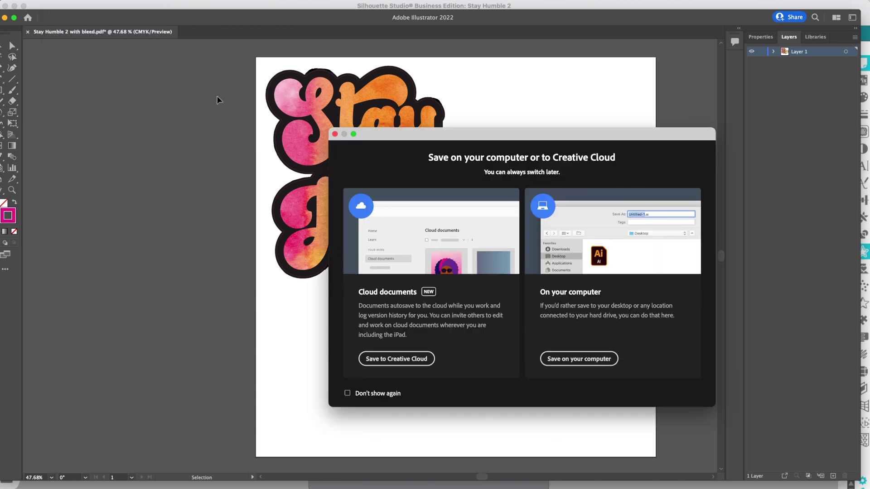
click(588, 359)
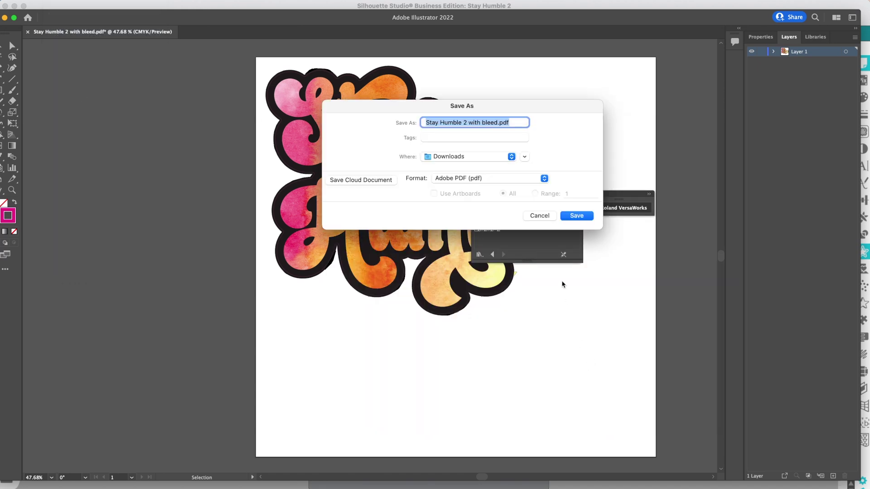
click(515, 123)
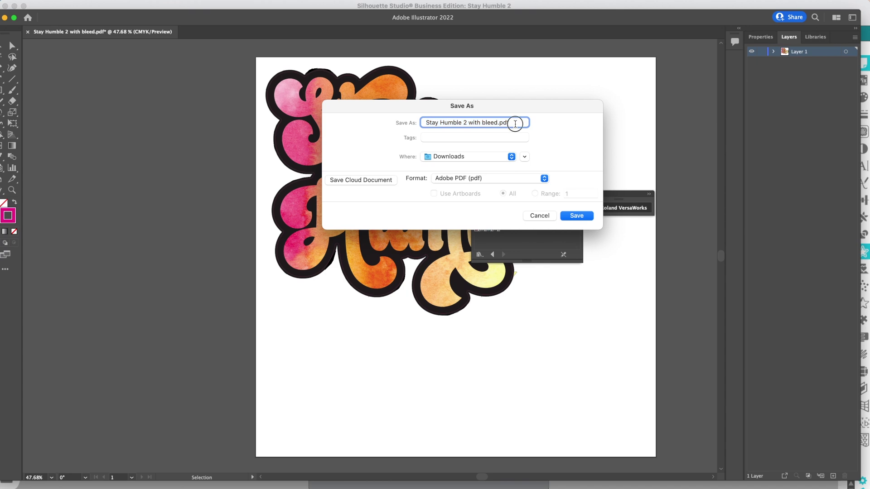
text(AI)
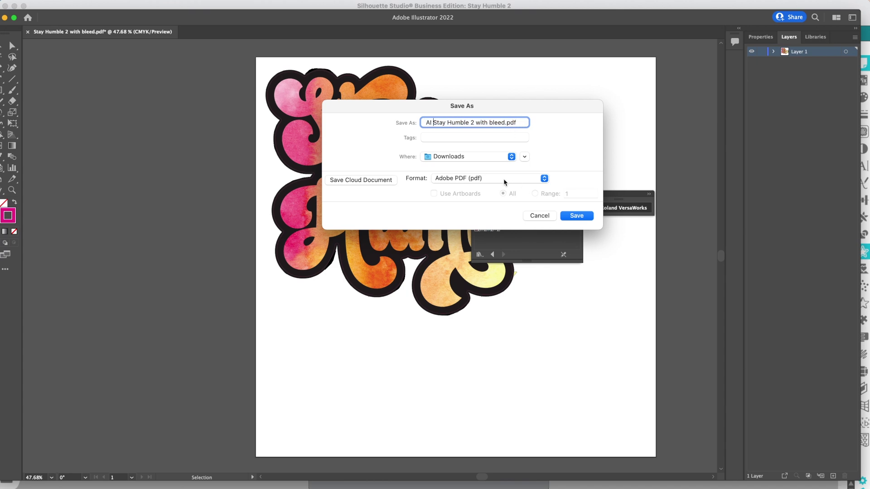
click(585, 217)
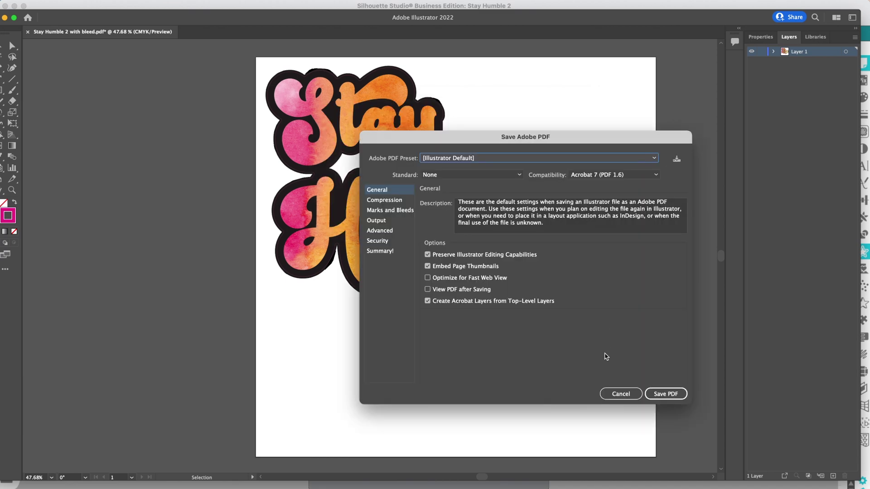
click(663, 395)
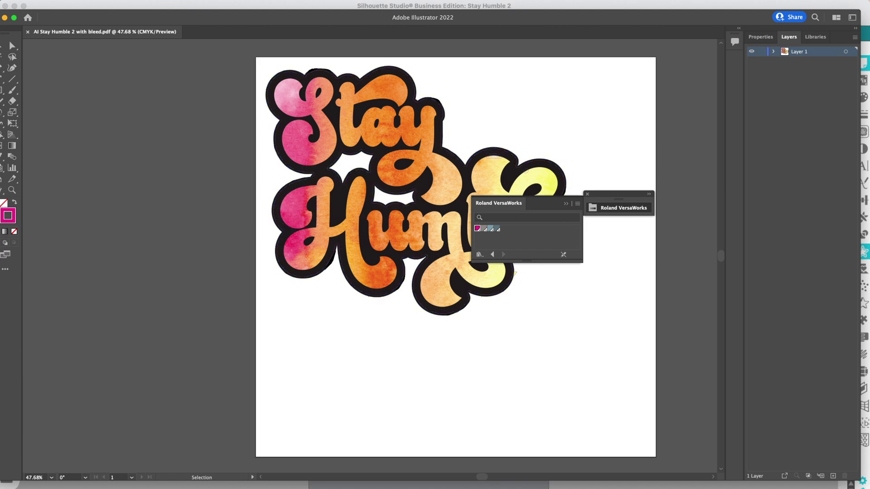
Switch back to Silhouette Studio and delete the whole Stay Humble artwork with its inset line from the page.
key(super+Tab)
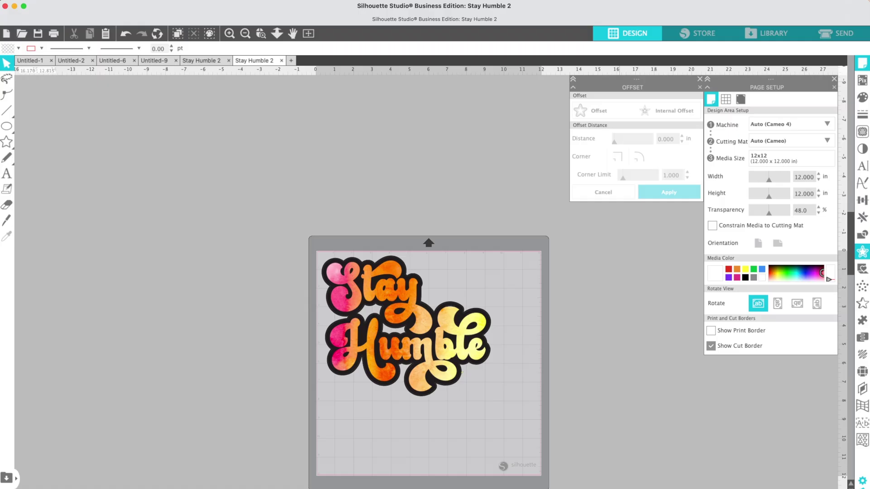
click(229, 32)
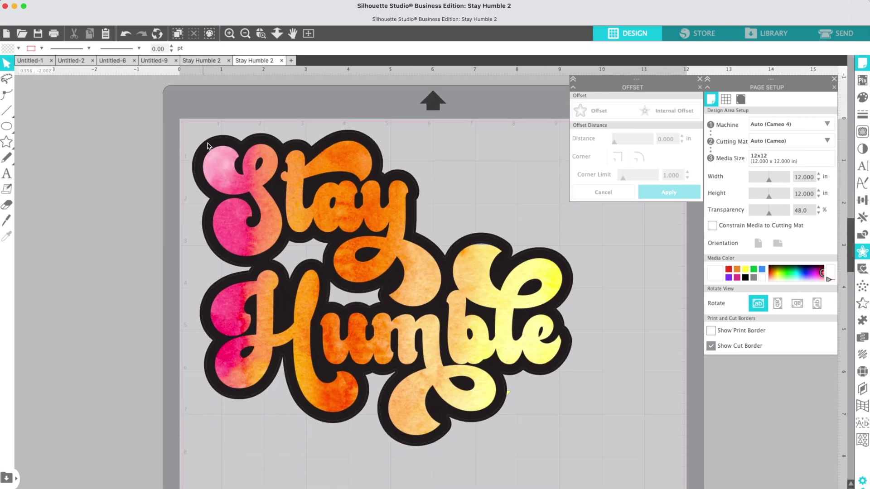
drag(150, 140, 583, 468)
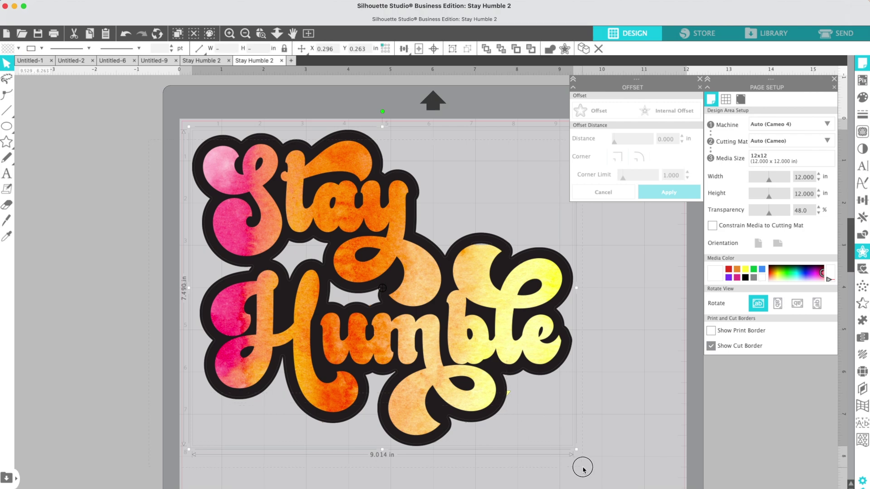
key(Delete)
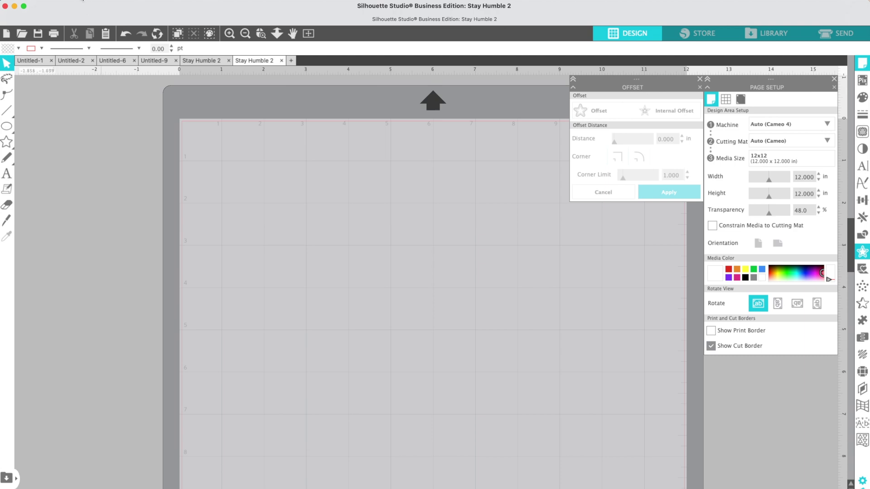
Search Downloads for PNG and merge "WP1072 floral leopard pumpkin.png" into the empty page.
click(82, 4)
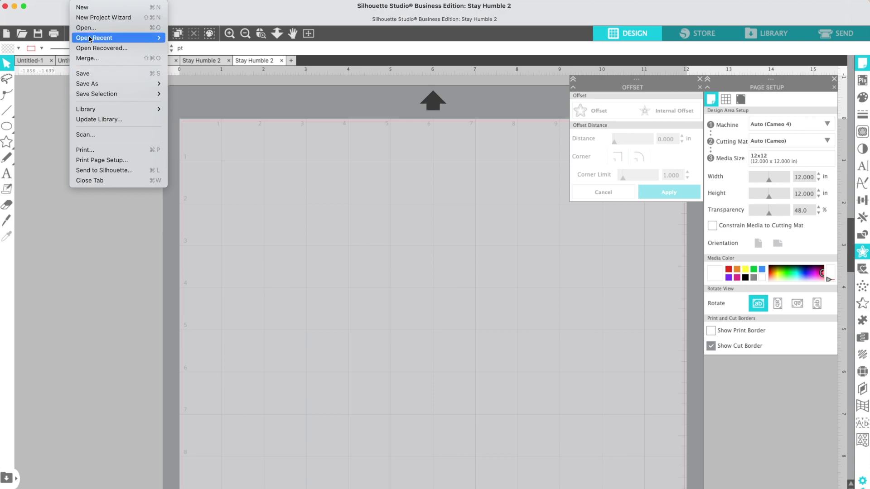
click(87, 59)
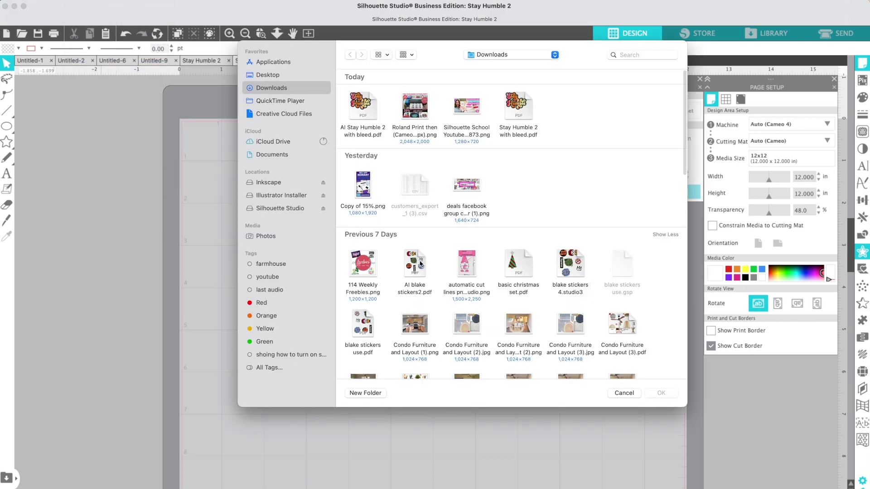
scroll(435, 283, down, 1)
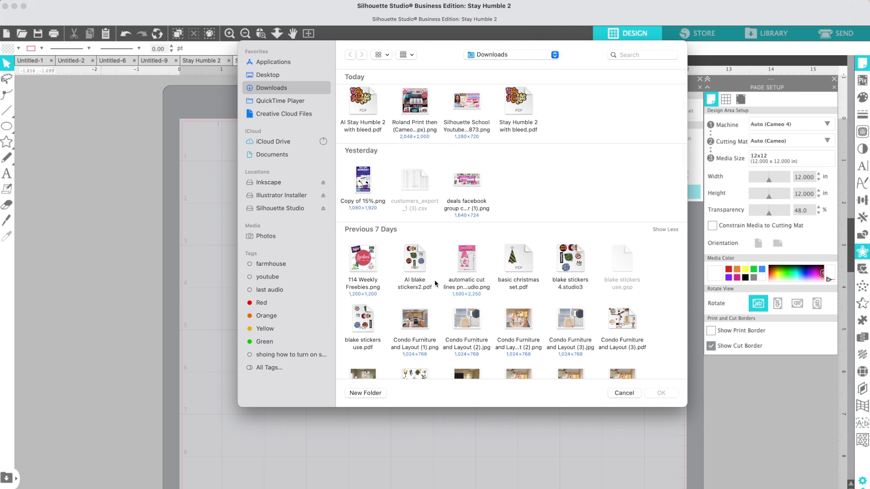
scroll(435, 281, down, 3)
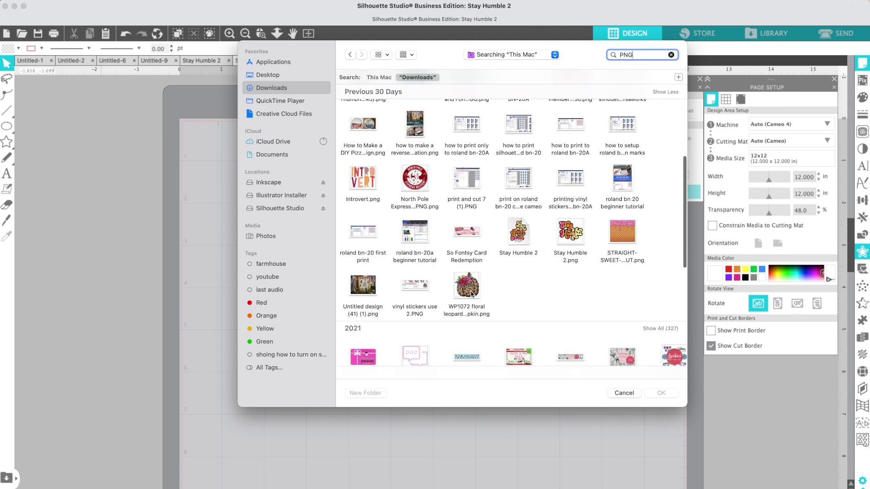
click(471, 292)
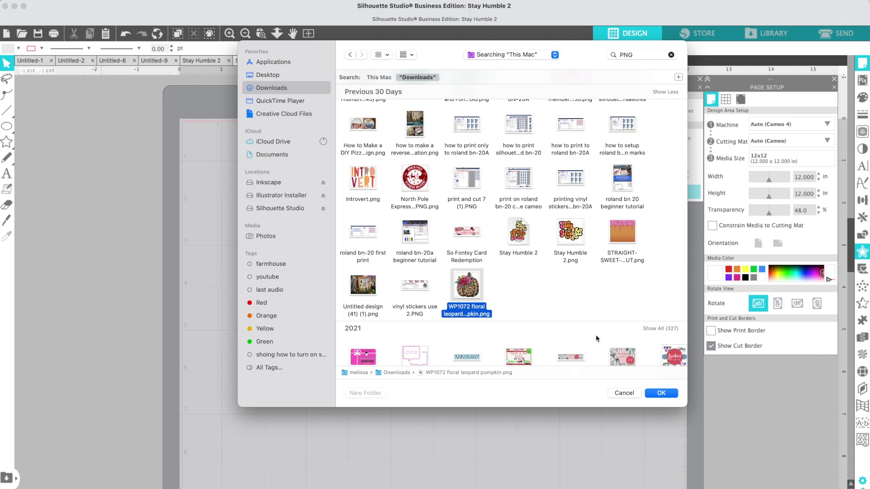
click(657, 395)
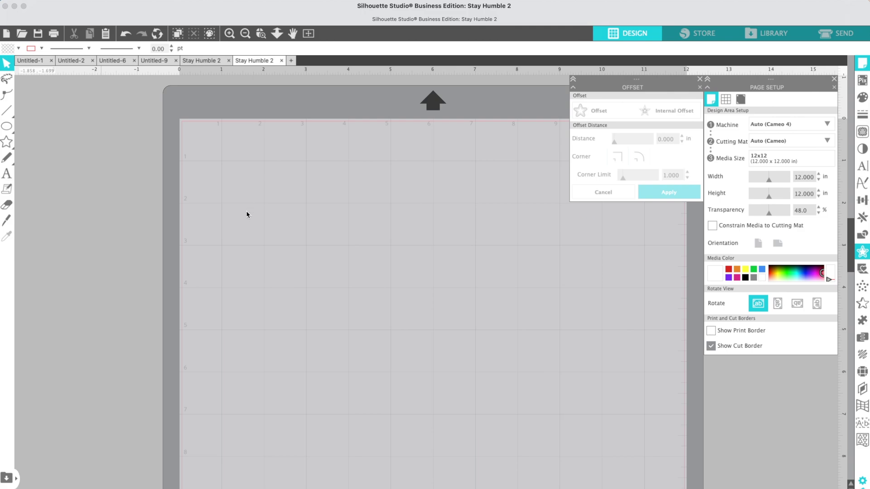
scroll(313, 221, down, 2)
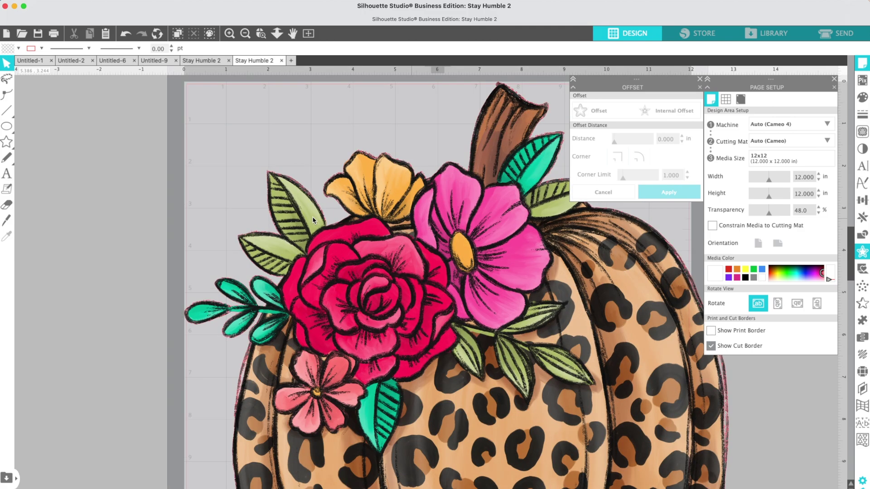
Set the line color of the floral leopard pumpkin's traced outline to black.
scroll(184, 317, right, 2)
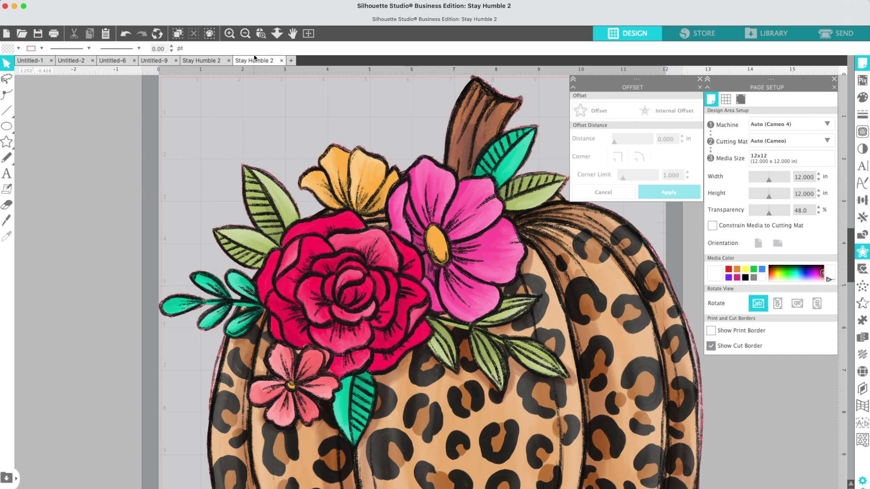
click(245, 34)
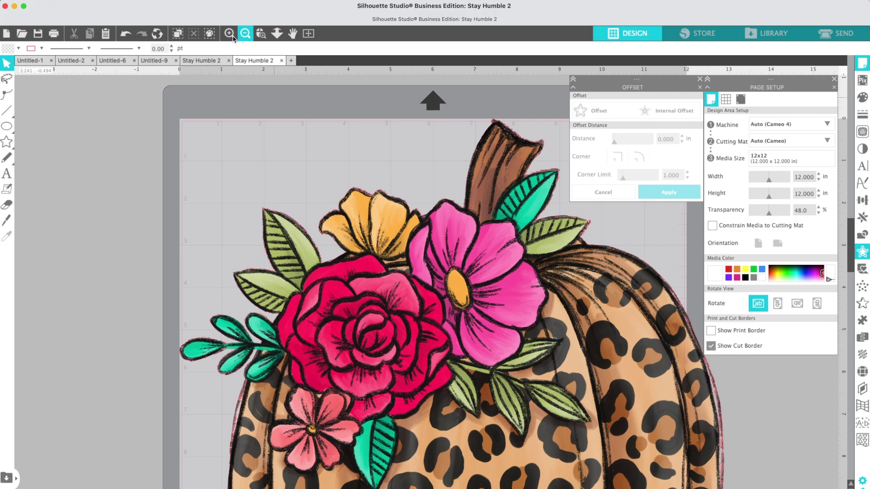
scroll(264, 188, down, 3)
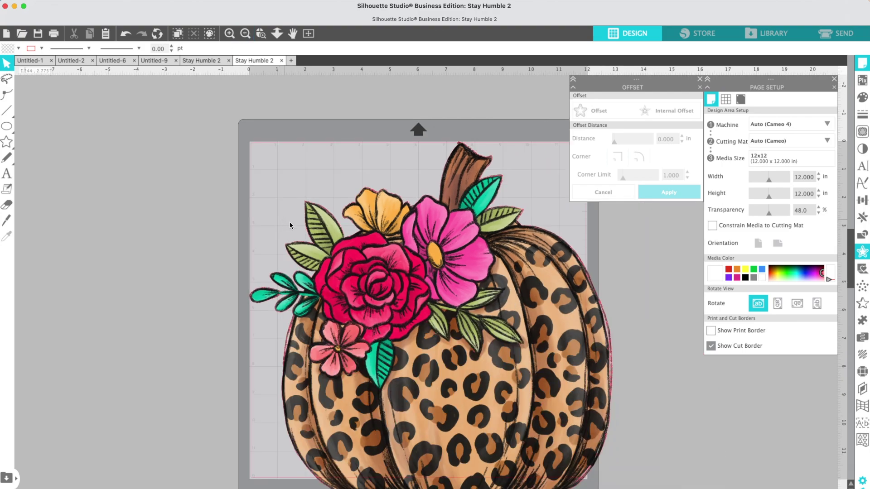
click(305, 211)
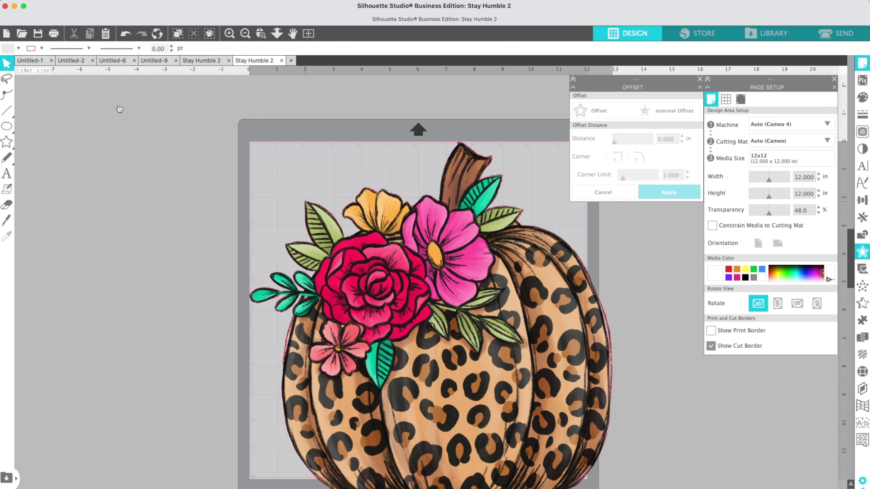
key(super+a)
click(41, 49)
click(306, 204)
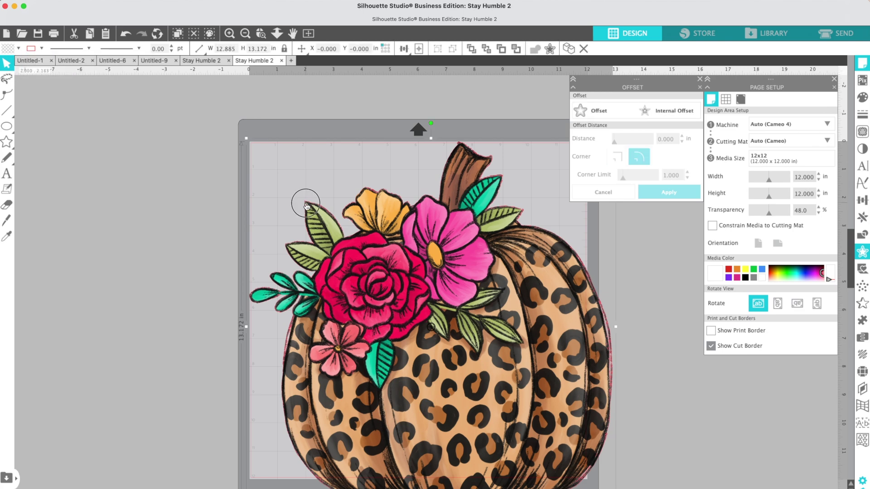
click(42, 48)
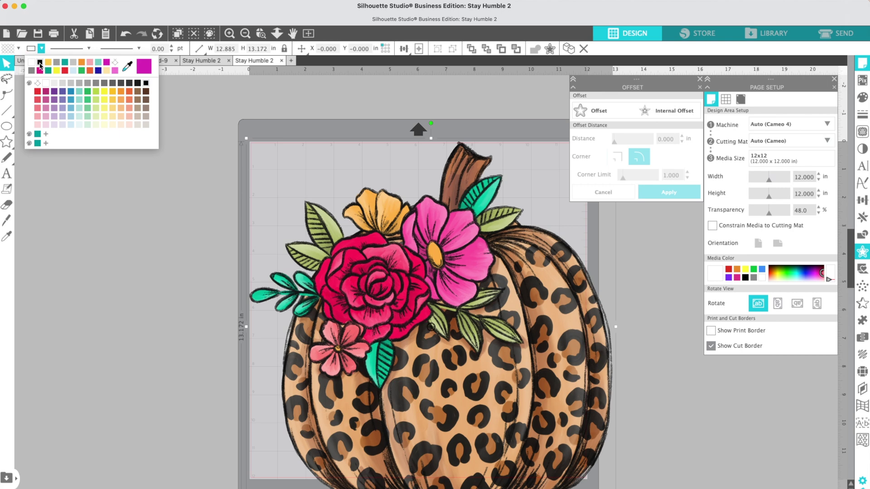
click(82, 267)
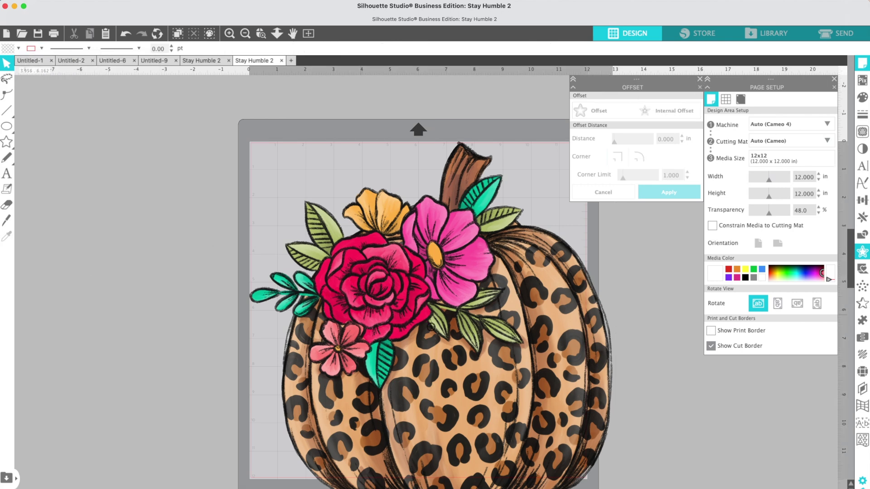
Apply an outward offset of 0.070 in with rounded corners around the pumpkin.
click(430, 328)
click(862, 252)
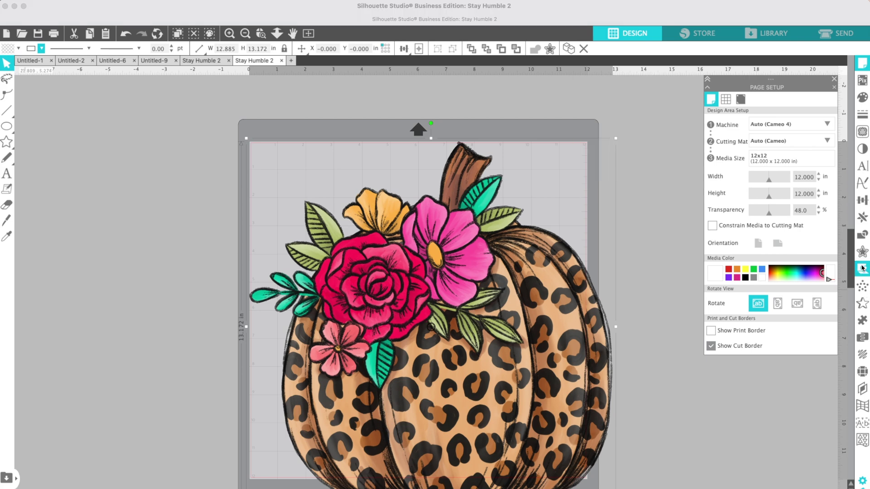
click(861, 252)
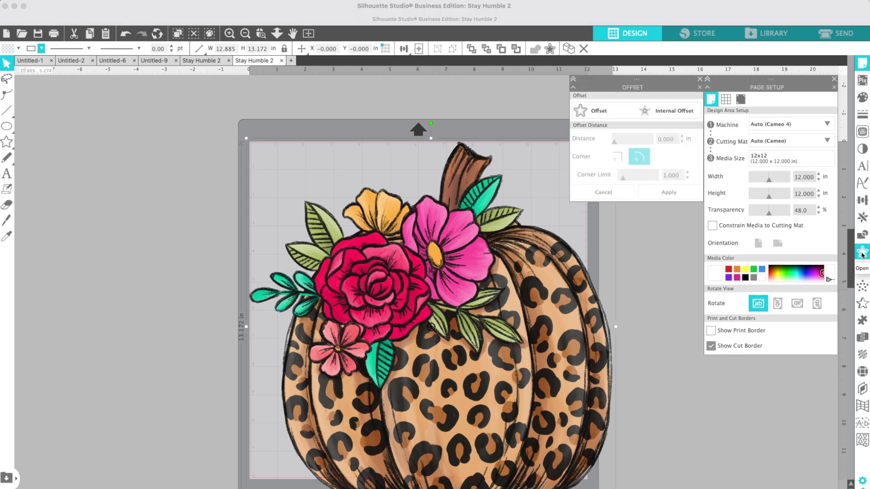
click(671, 116)
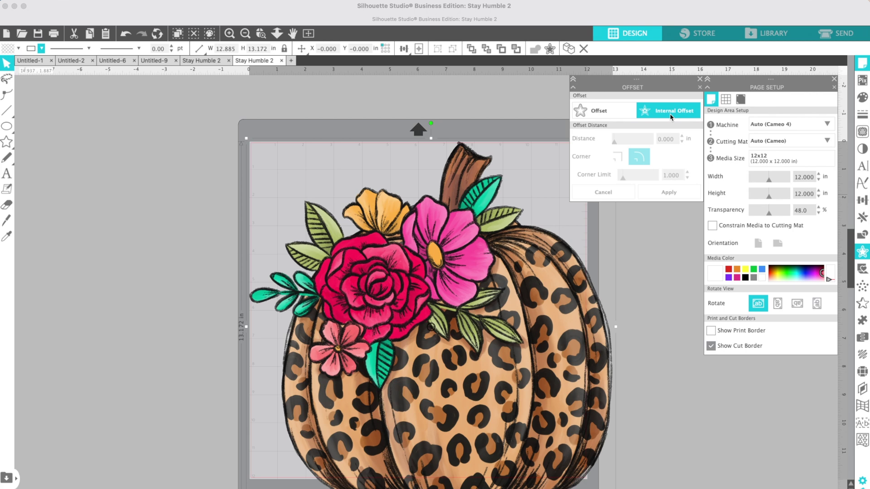
click(616, 115)
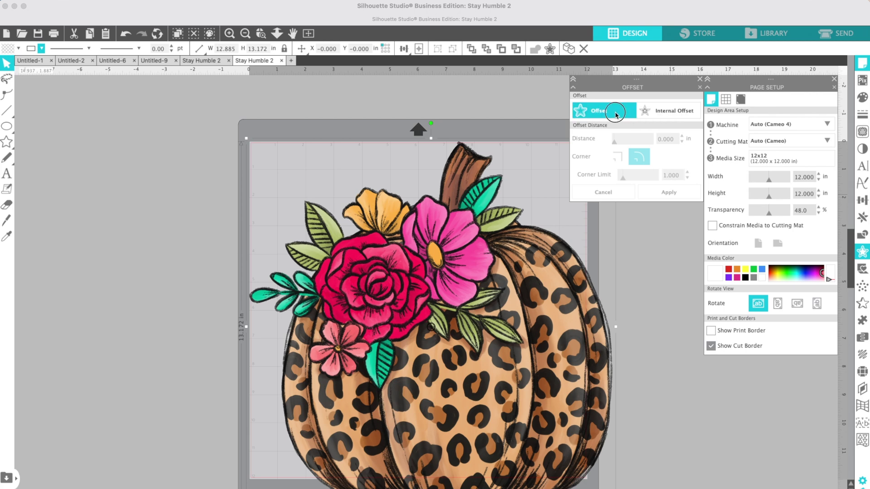
click(616, 115)
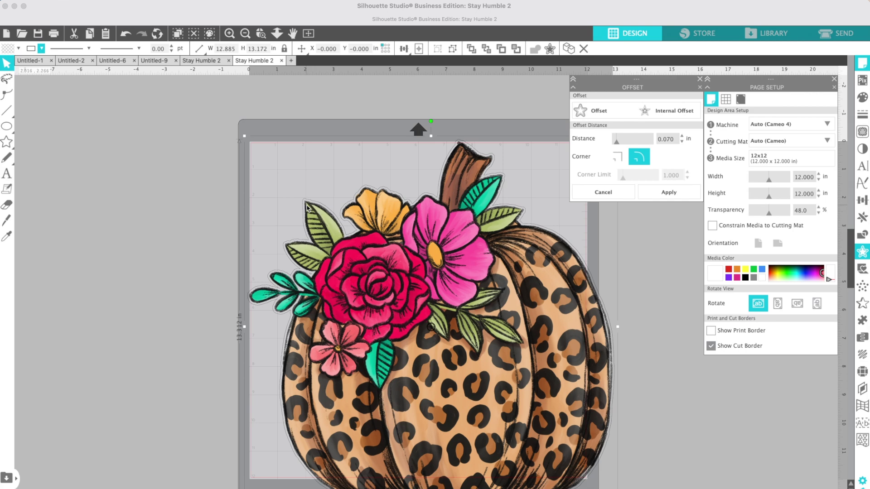
click(668, 191)
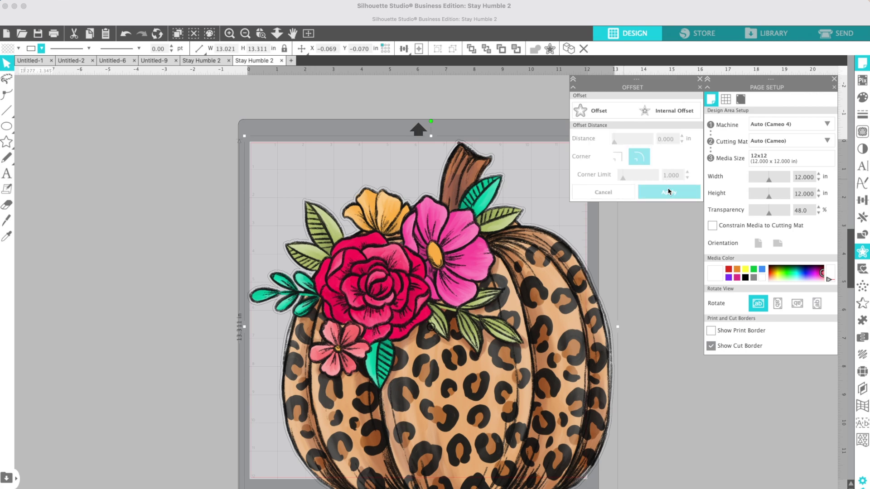
Examine the offset and the original outline up close around the leaves and flowers.
mouse_move(229, 34)
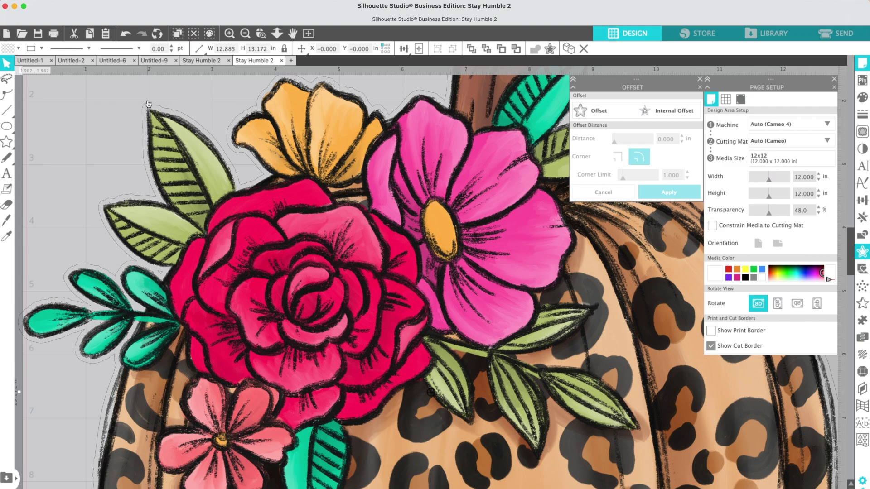
drag(150, 110, 145, 106)
scroll(174, 54, left, 2)
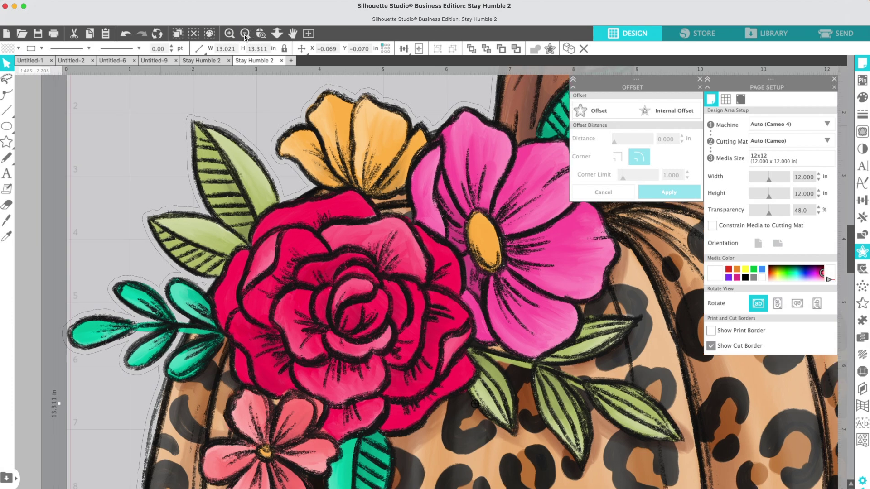
scroll(188, 150, left, 3)
scroll(188, 150, up, 1)
click(176, 403)
scroll(187, 403, down, 1)
scroll(204, 397, down, 1)
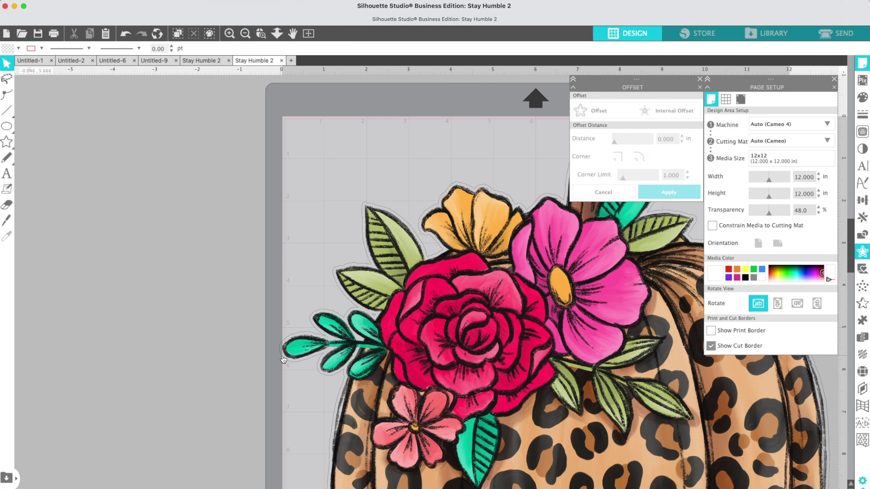
Fill the offset shape behind the pumpkin with black to create the bleed.
click(283, 359)
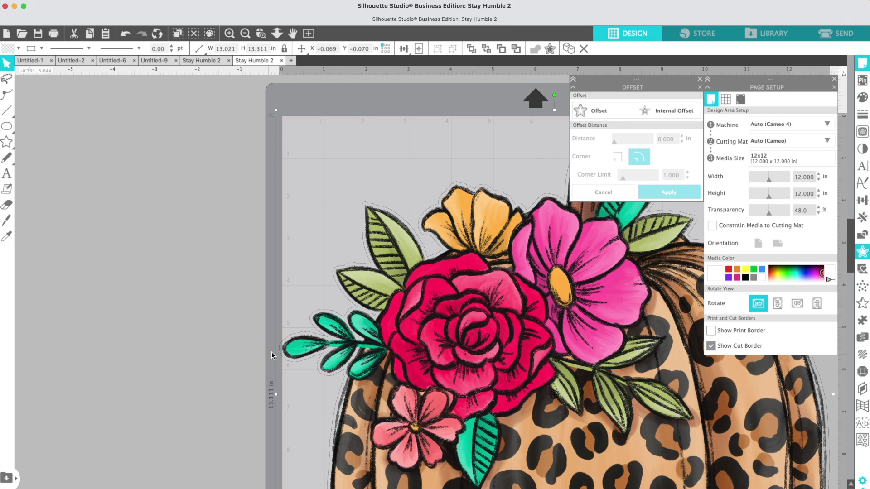
click(18, 48)
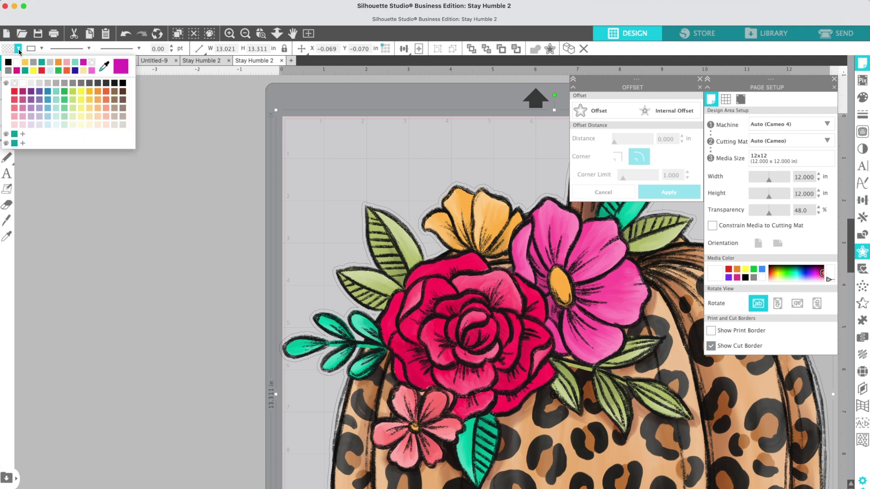
click(9, 62)
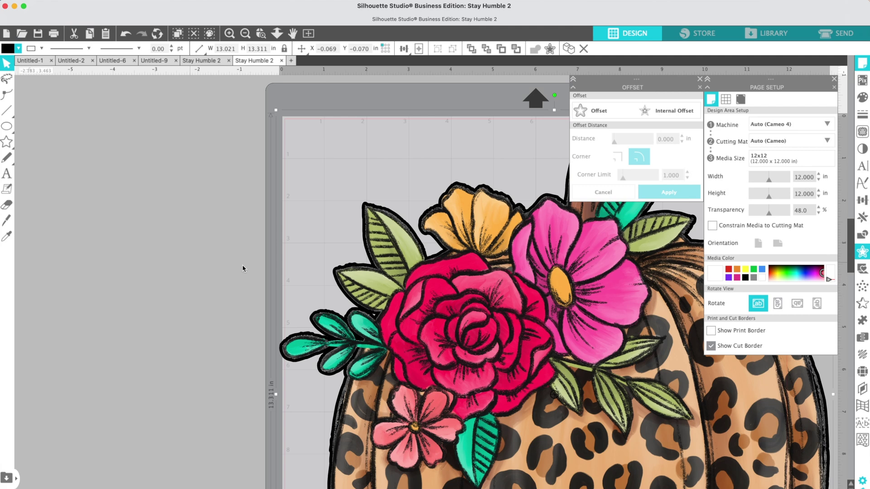
click(214, 350)
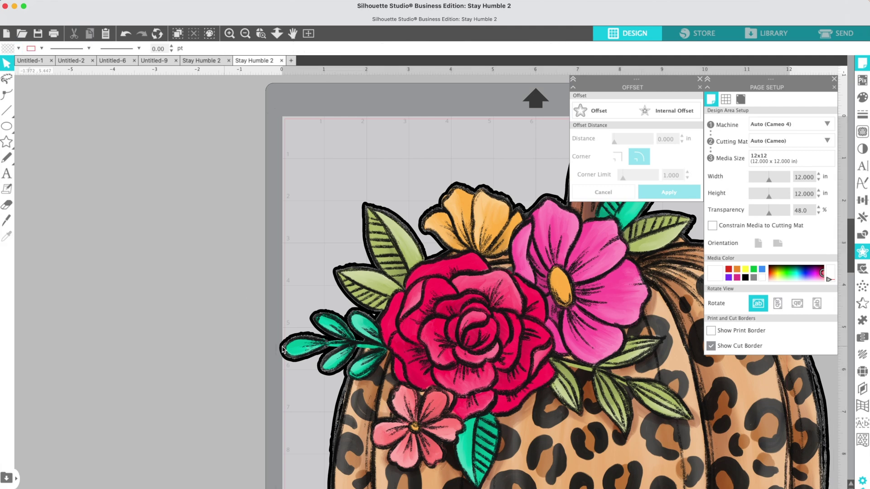
Color the original outline of the pumpkin artwork green and adjust its line thickness.
click(412, 328)
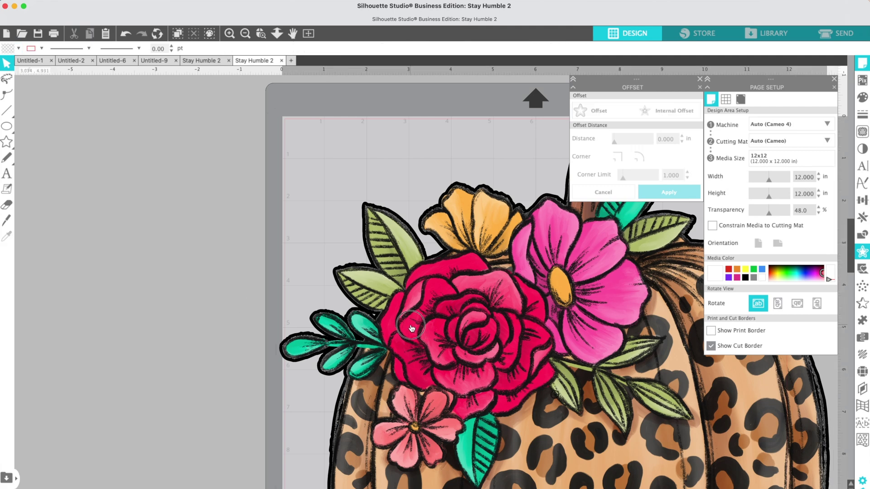
click(41, 48)
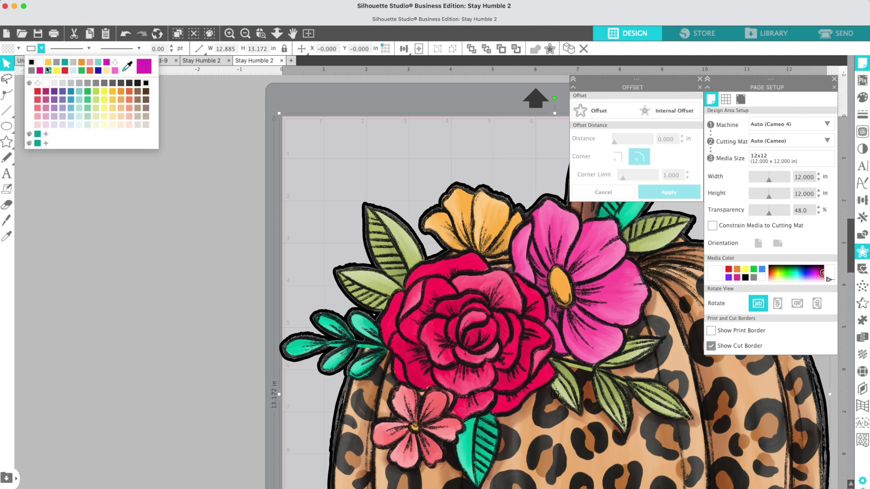
click(81, 71)
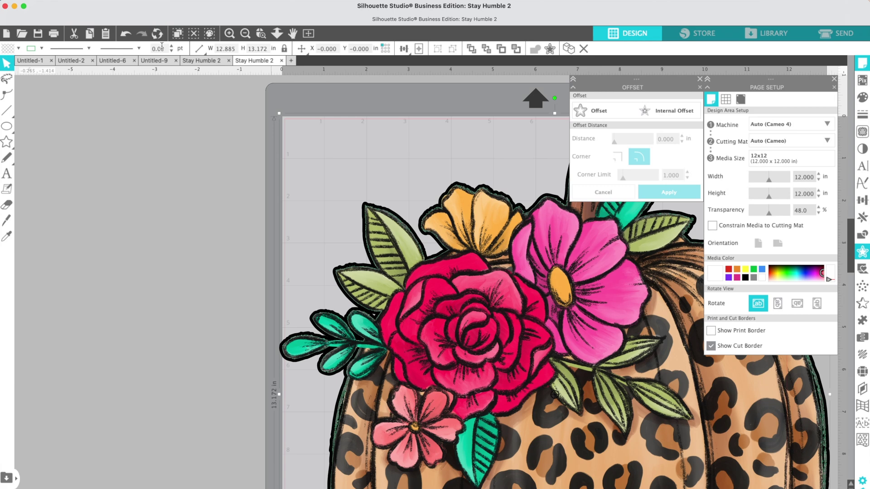
click(198, 49)
click(368, 225)
click(160, 50)
text(25)
click(204, 121)
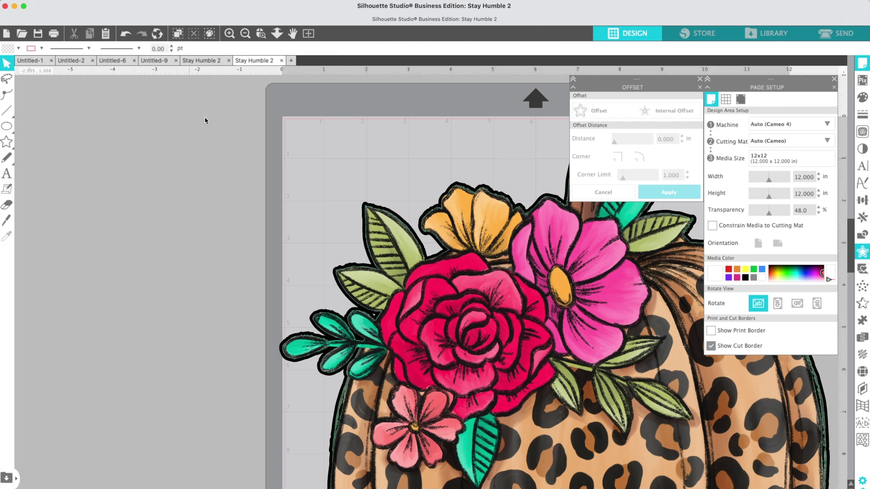
Scale the pumpkin together with its black bleed to about 7.01 × 7.17 in and position it fully inside the page.
click(245, 34)
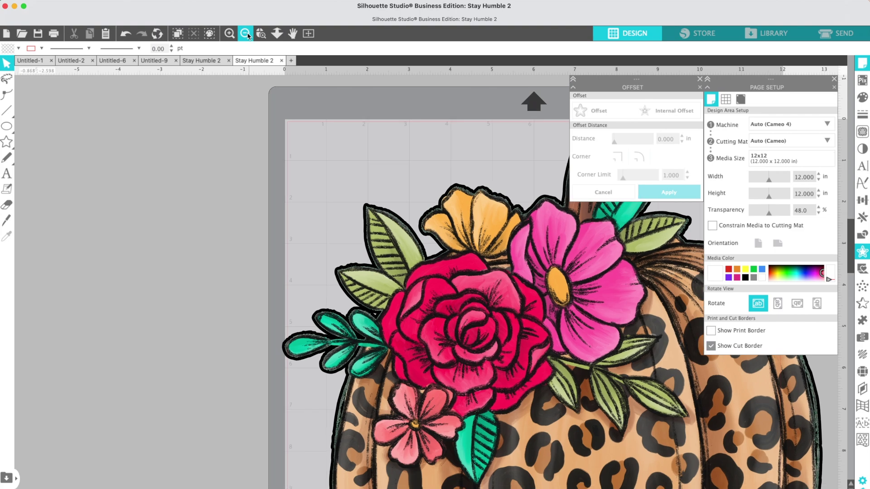
click(247, 35)
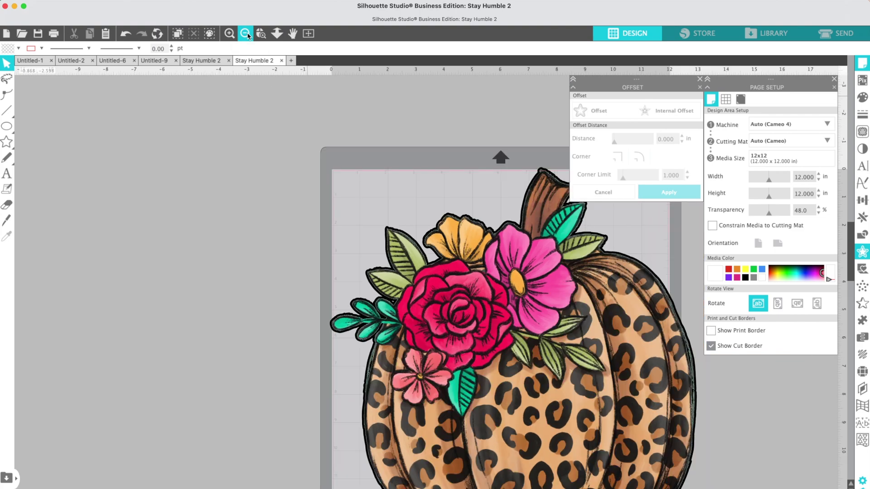
click(247, 35)
click(247, 36)
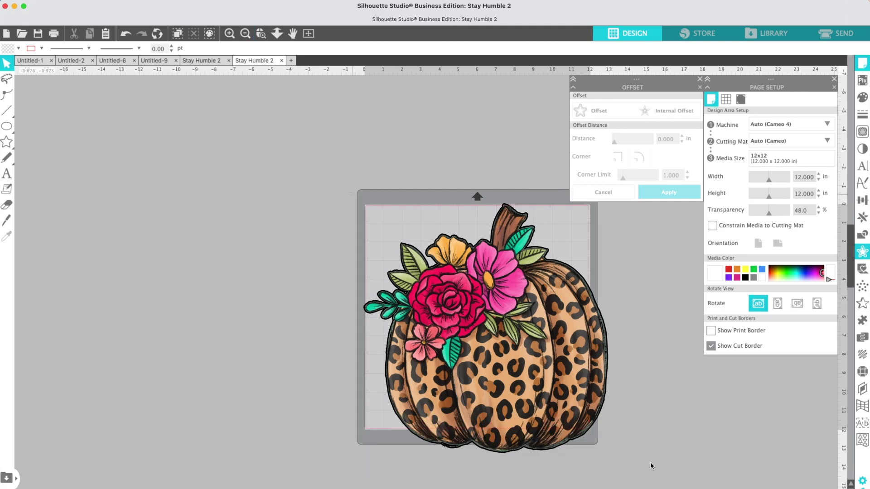
key(super+z)
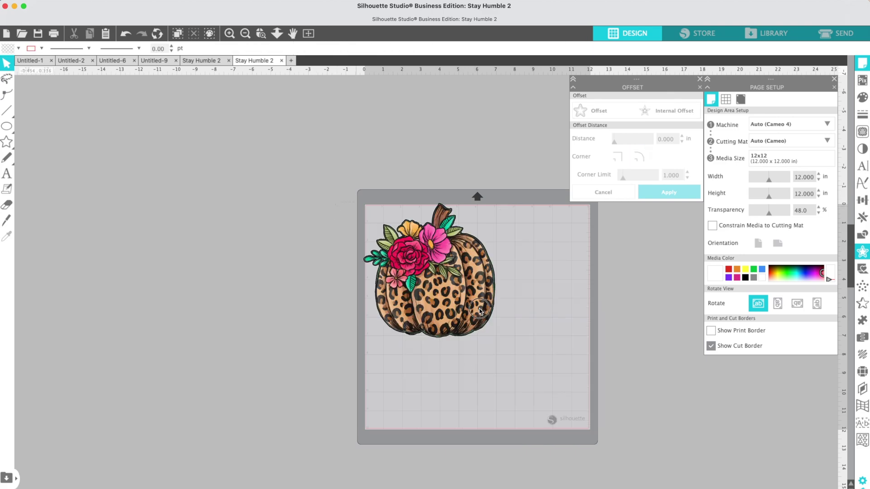
click(474, 326)
Save the design to the hard drive in Downloads as "pumpkin with bleed" in Portable Document Format.
click(72, 2)
mouse_move(91, 83)
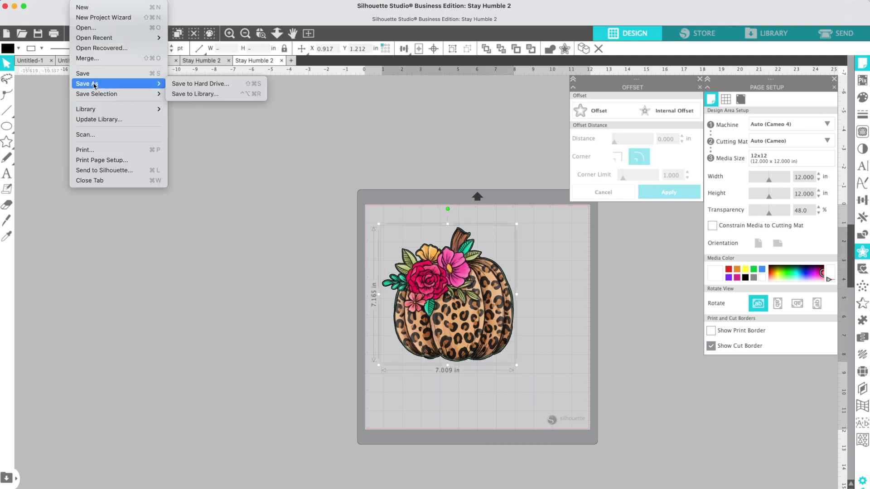
click(228, 84)
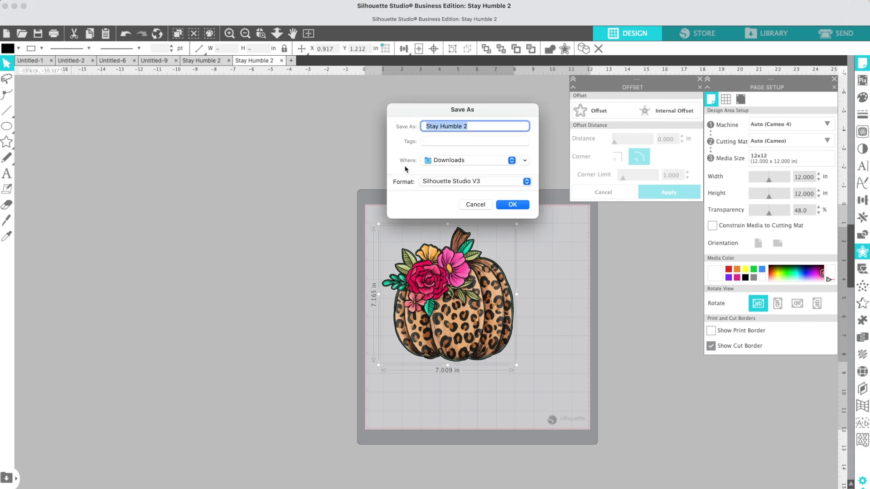
text(pumpkin with bleed)
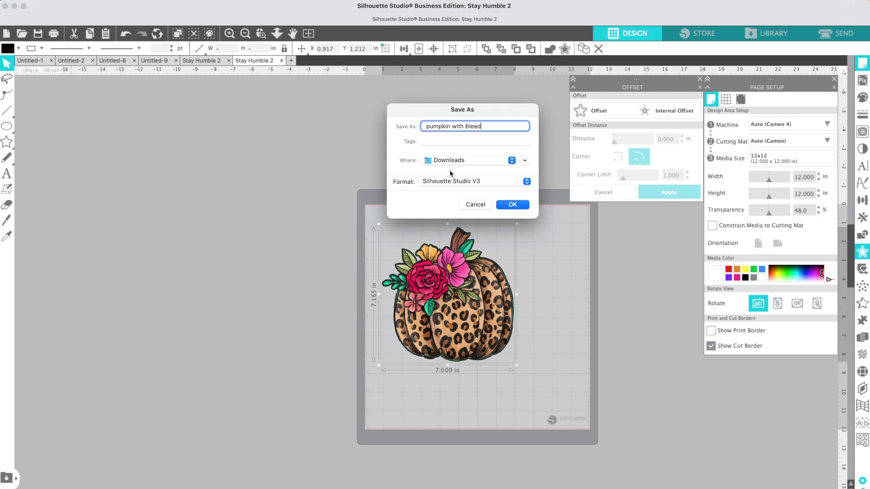
click(451, 182)
click(460, 243)
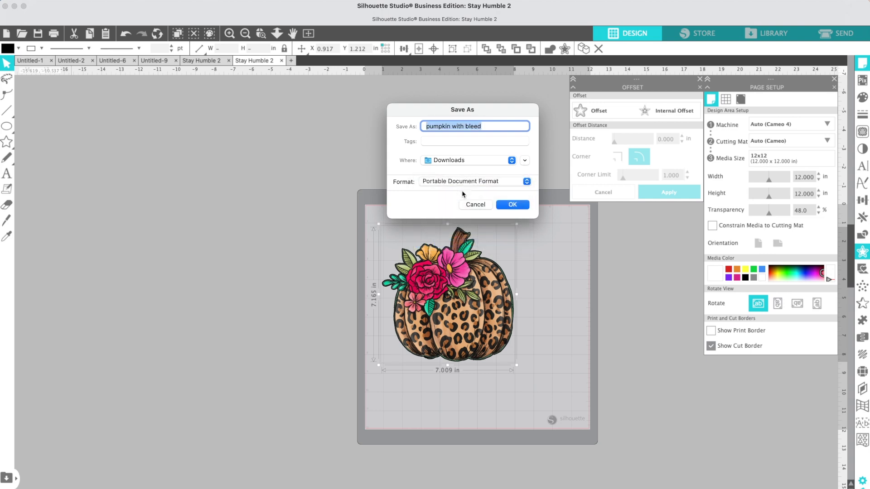
click(510, 205)
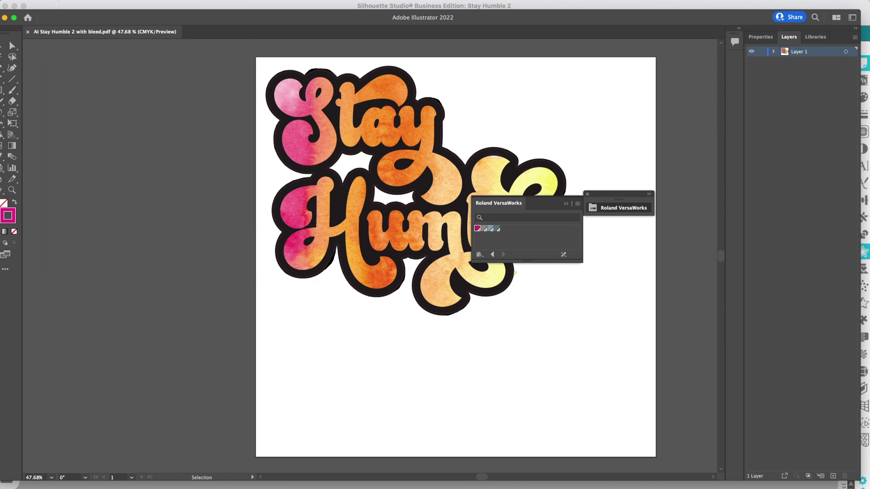
Switch to Adobe Illustrator and open "pumpkin with bleed.pdf" from Downloads.
click(57, 0)
click(64, 28)
click(455, 144)
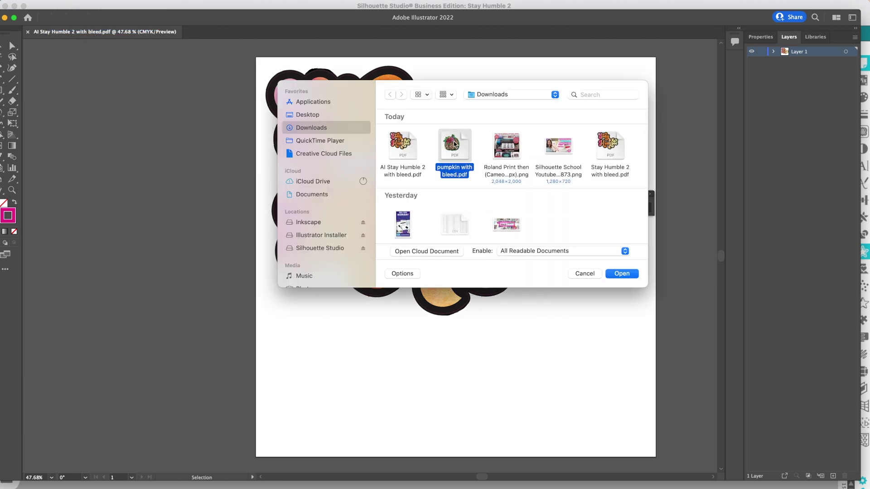
double_click(454, 144)
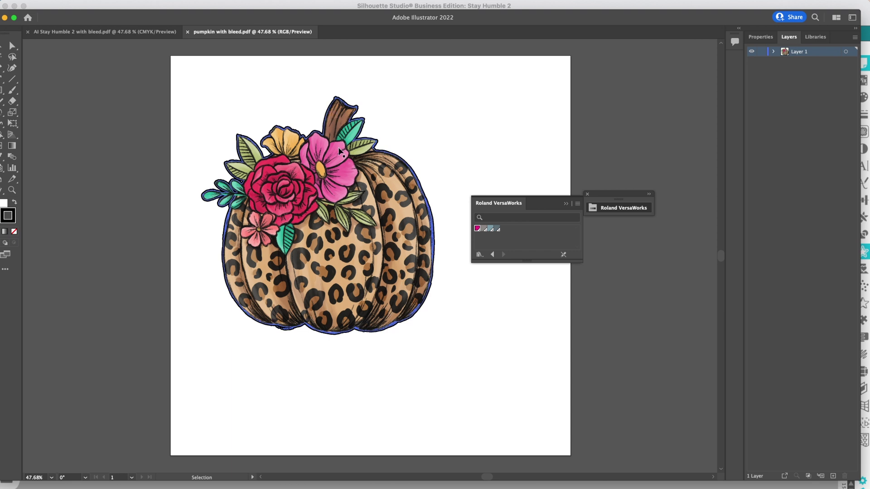
Apply the magenta Roland VersaWorks cut-contour swatch to the stroke of the pumpkin's outline and deselect it.
click(418, 183)
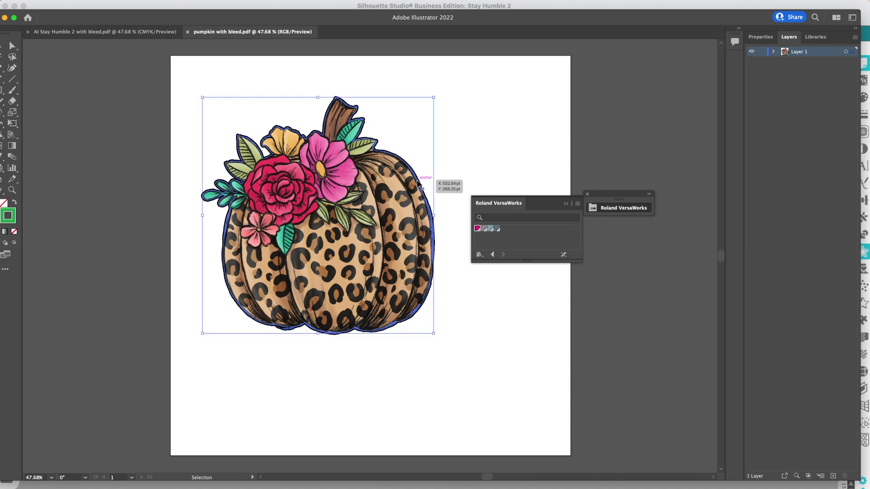
click(478, 229)
click(483, 306)
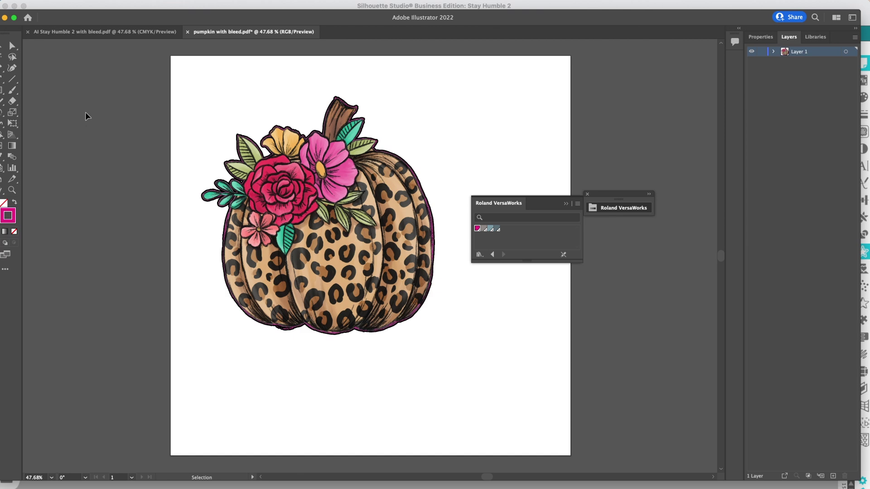
Save a version on the computer in Downloads as "AI pumpkin with bleed.pdf" in Adobe PDF format with the Illustrator Default preset.
click(57, 1)
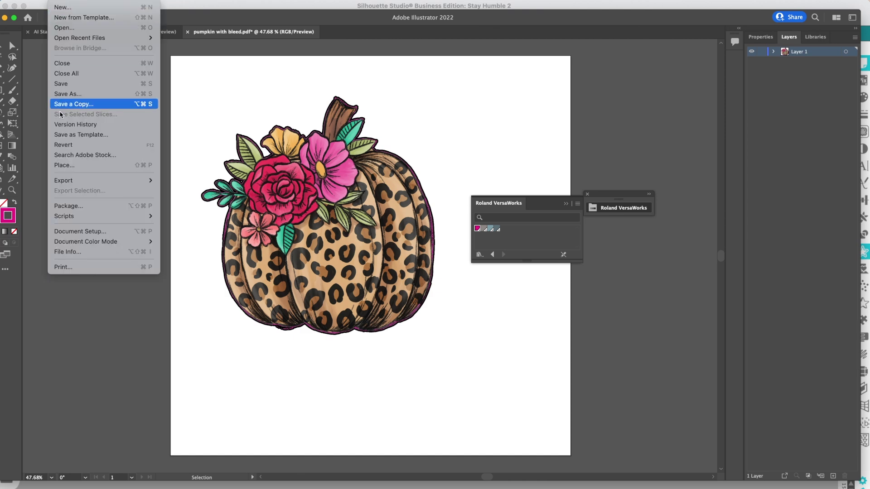
click(69, 94)
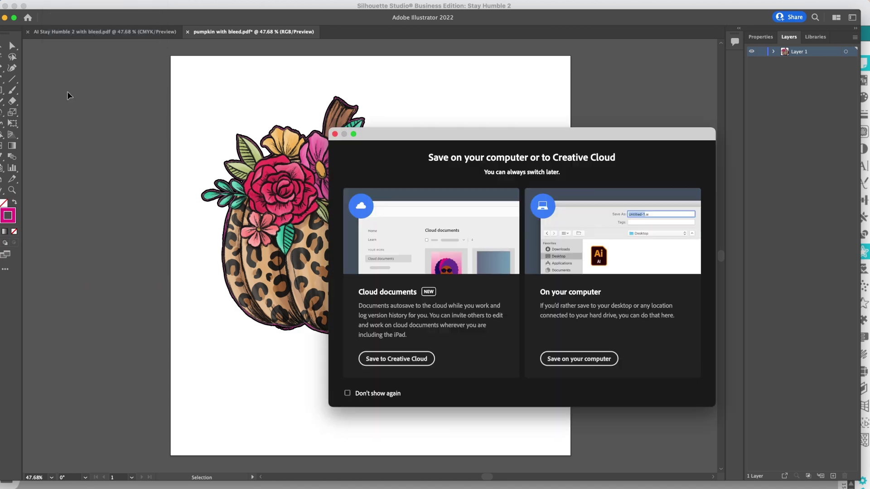
click(580, 360)
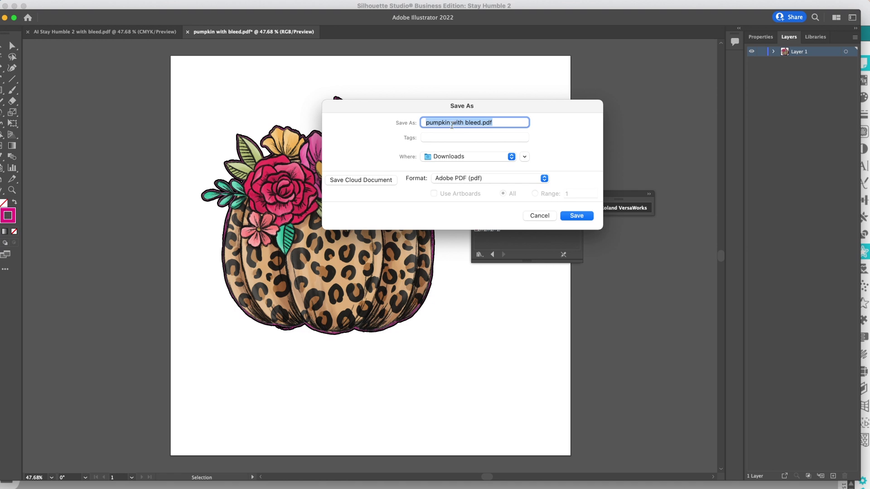
key(Left)
text(AI)
click(576, 217)
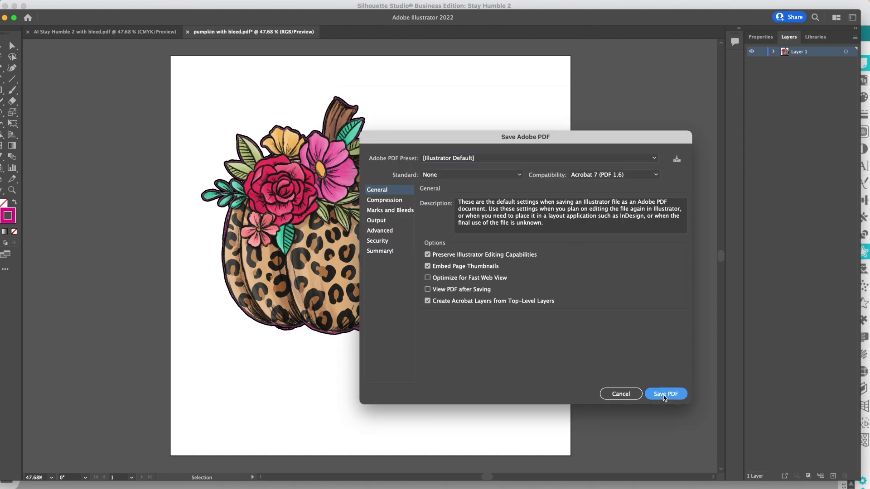
click(665, 394)
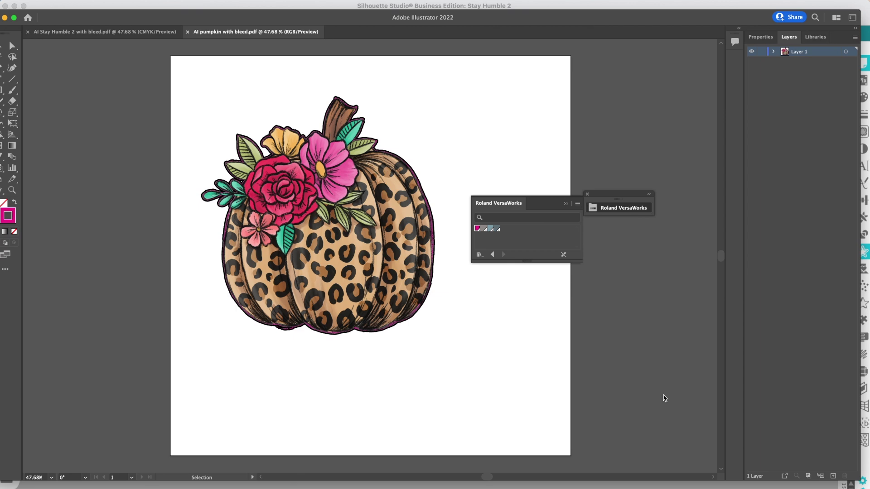